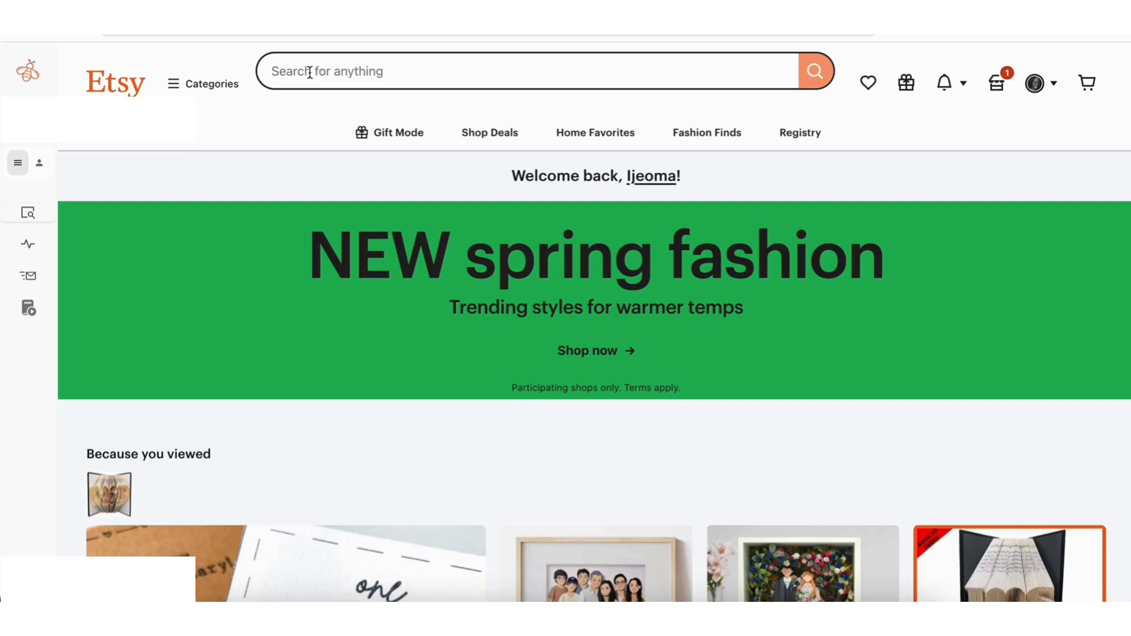
- Search Etsy for "pet" and choose the suggested search "pet memorial gift"
{"action": "left_click", "coordinate": [310, 72]}
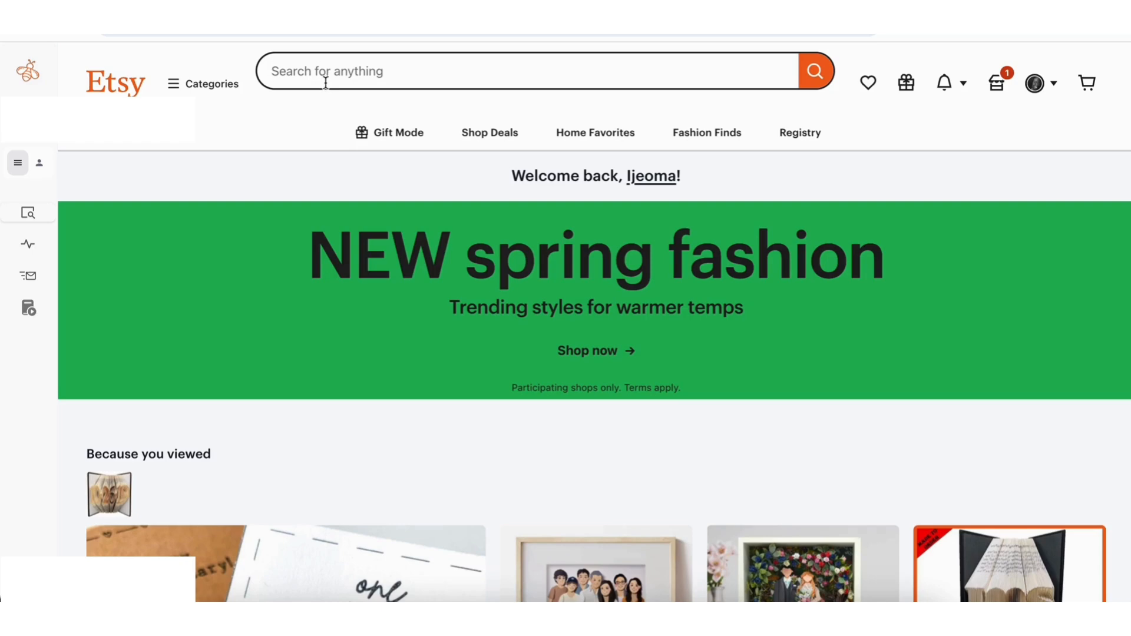
{"action": "type", "text": "pet"}
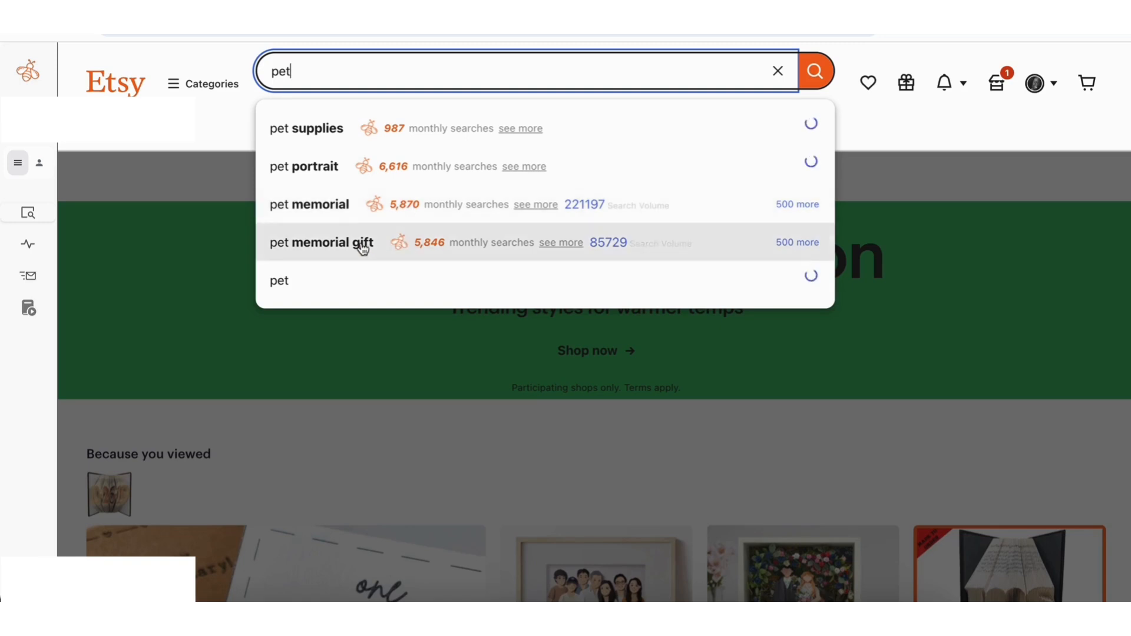
{"action": "left_click", "coordinate": [428, 248]}
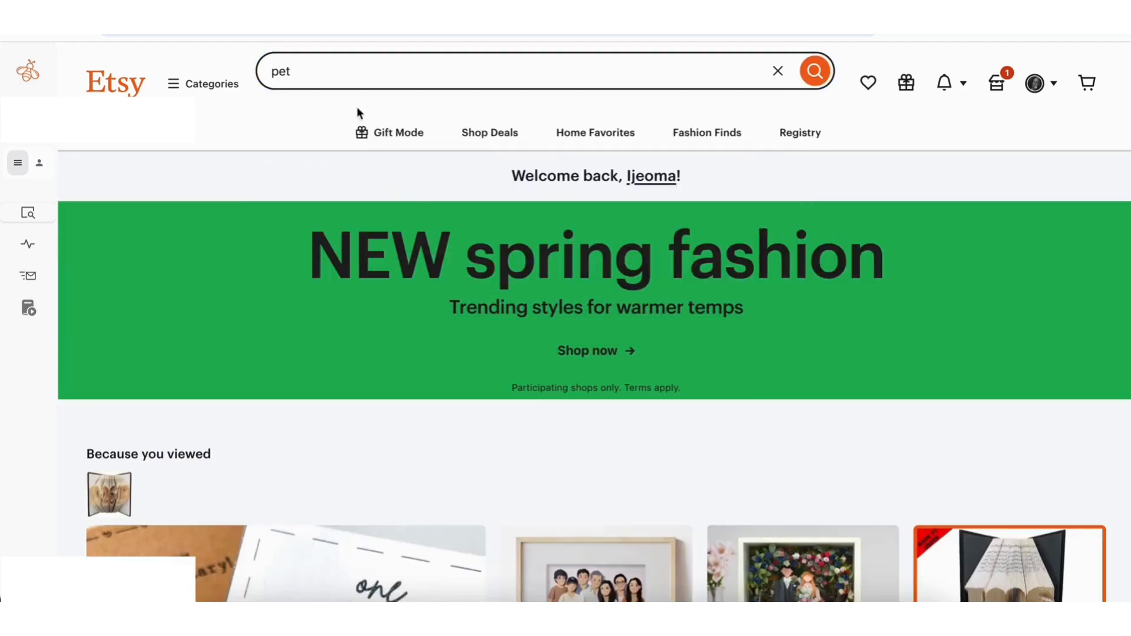
{"action": "left_click", "coordinate": [302, 75]}
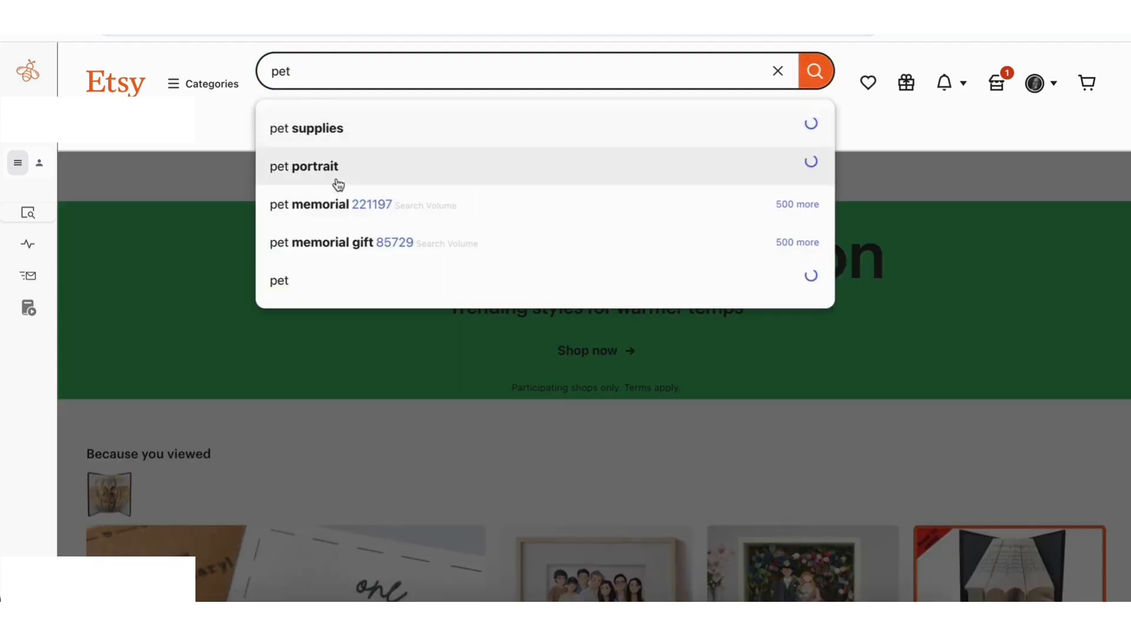
{"action": "left_click", "coordinate": [364, 247]}
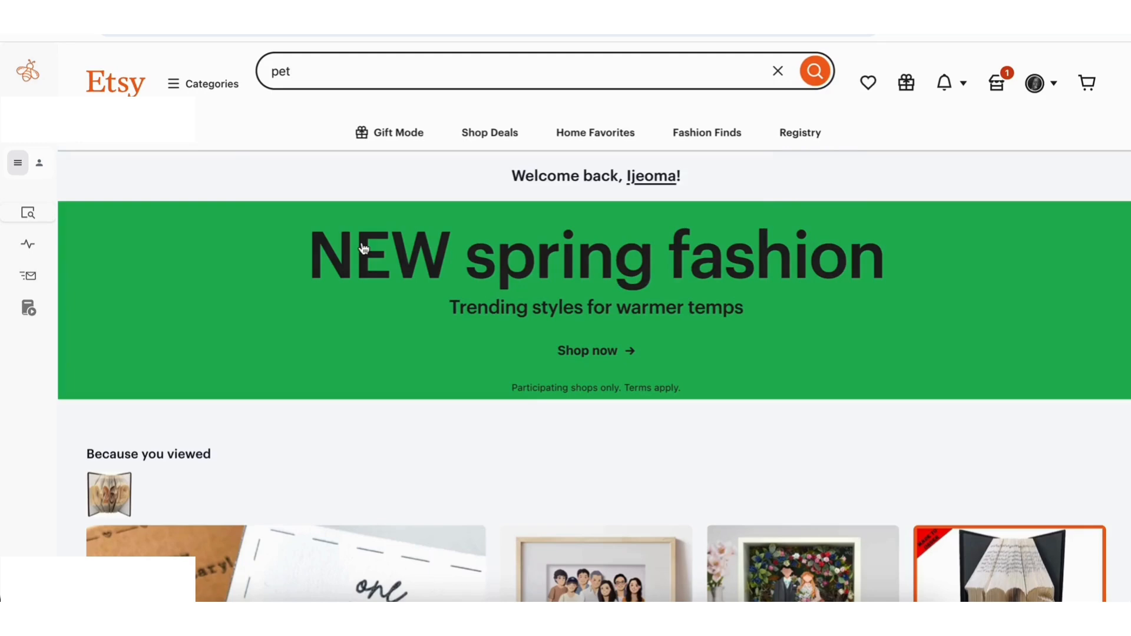
{"action": "left_click", "coordinate": [353, 74]}
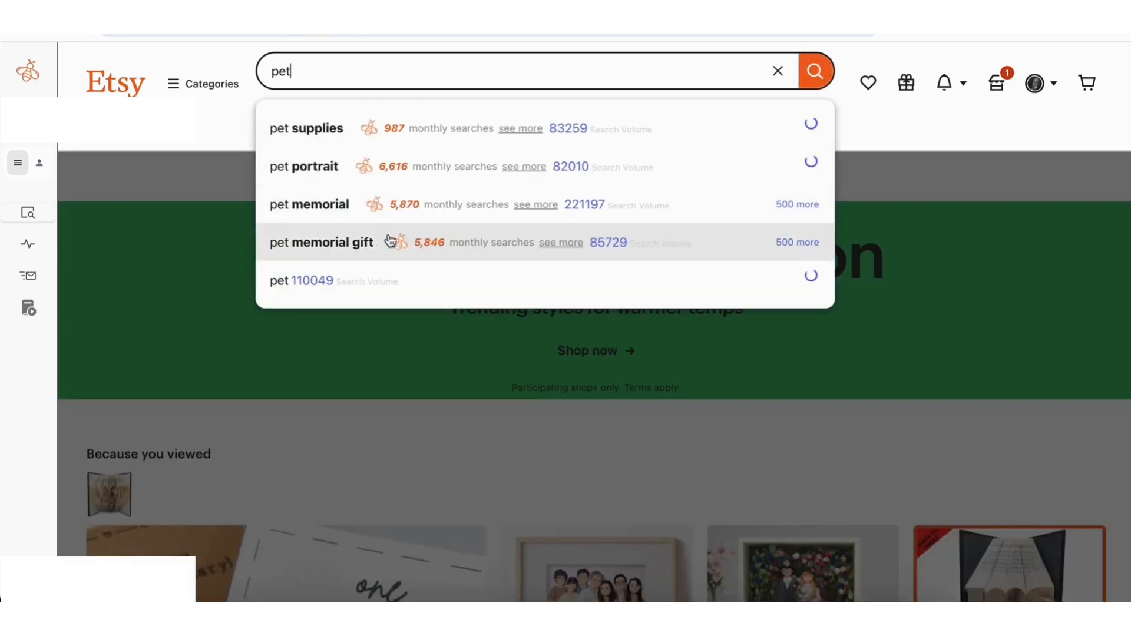
{"action": "left_click", "coordinate": [453, 250]}
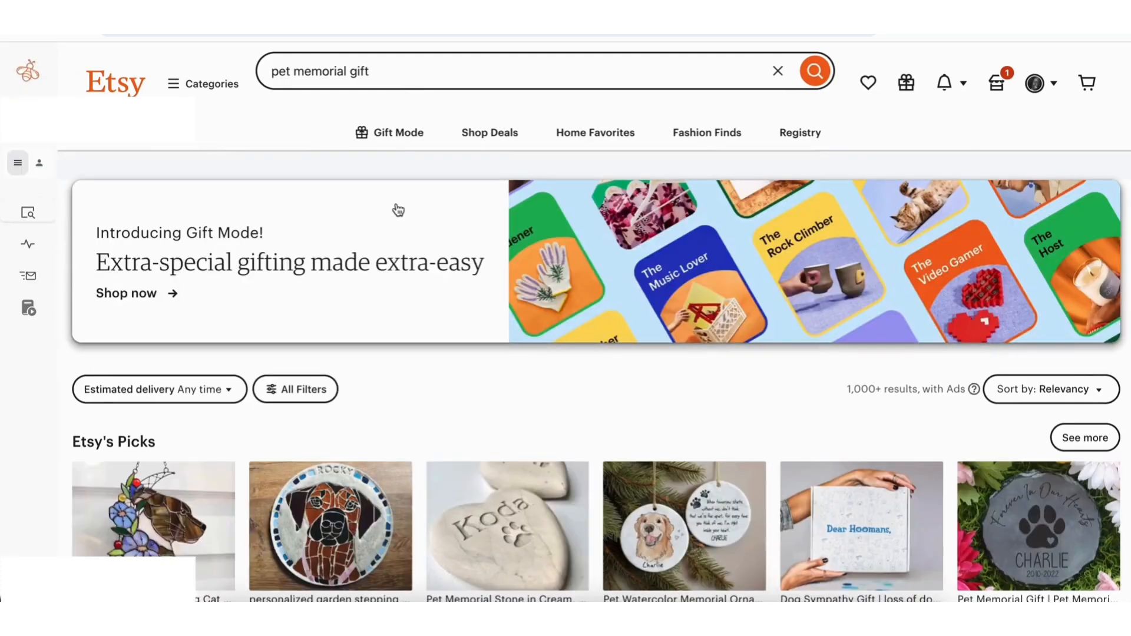
- Look through the listings found for "pet memorial gift", including Etsy's Picks and the bestsellers
{"action": "scroll", "coordinate": [368, 258], "scroll_direction": "down", "scroll_amount": 1}
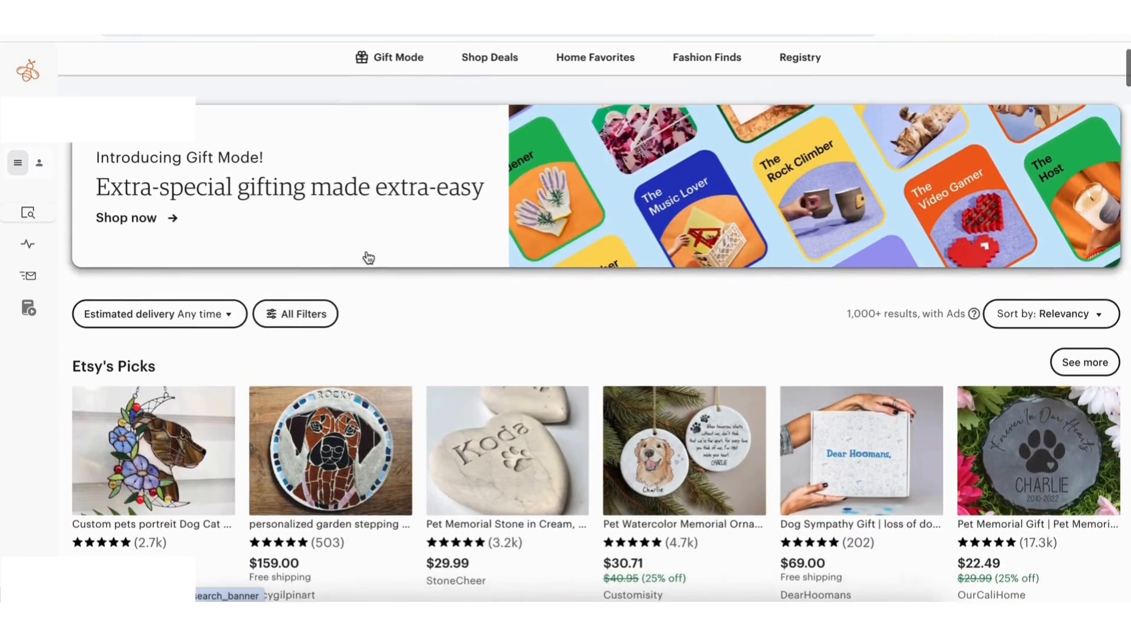
{"action": "scroll", "coordinate": [439, 356], "scroll_direction": "down", "scroll_amount": 1}
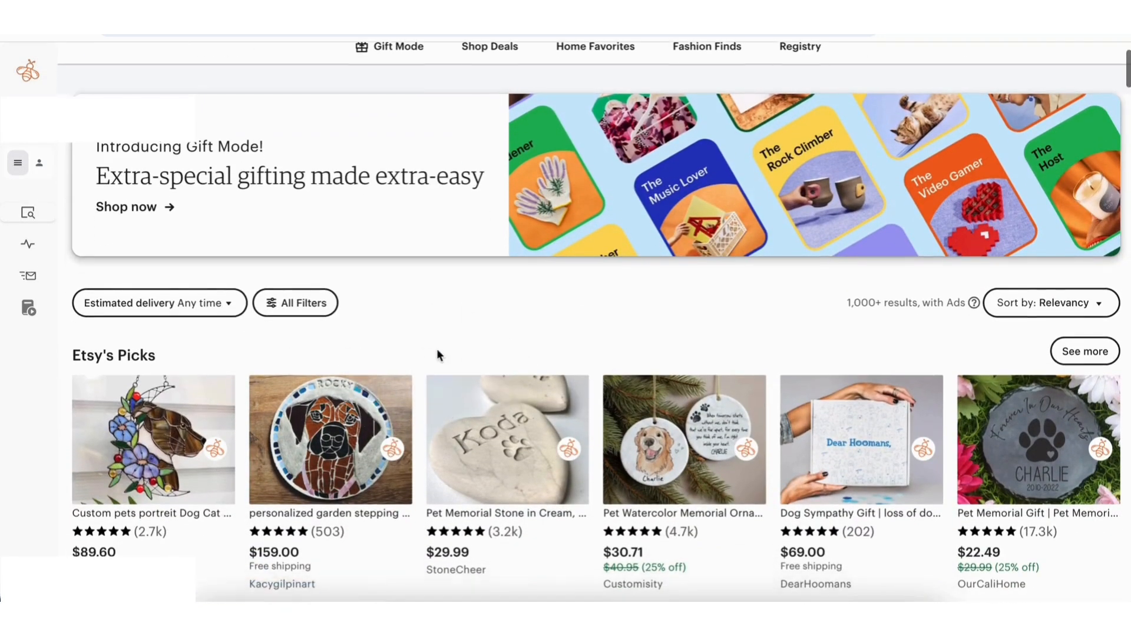
{"action": "scroll", "coordinate": [437, 354], "scroll_direction": "down", "scroll_amount": 5}
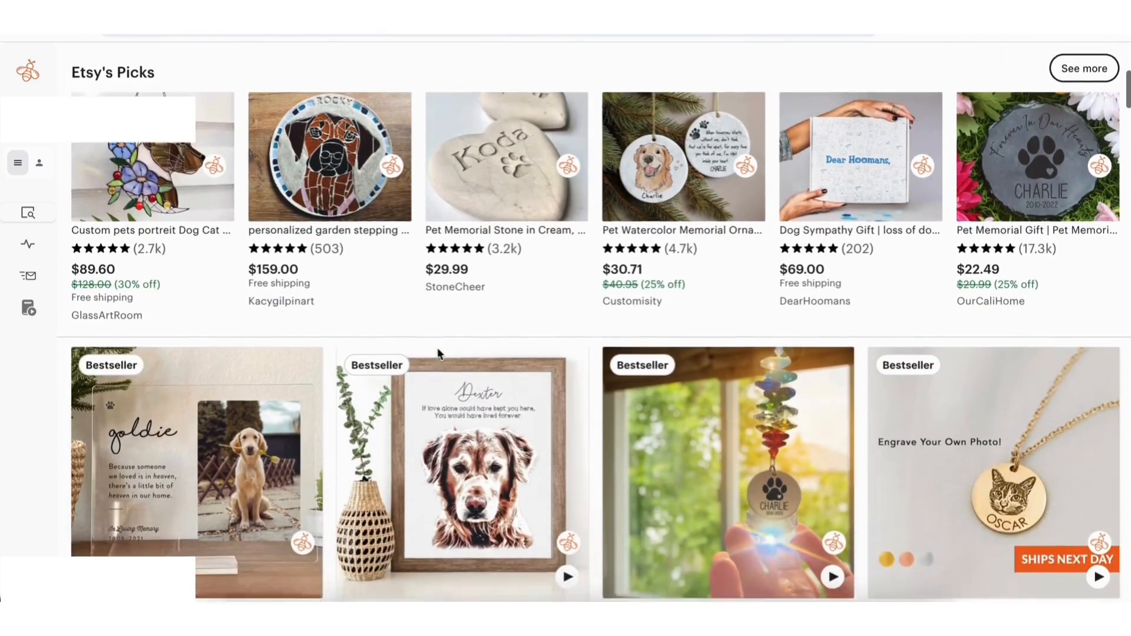
{"action": "scroll", "coordinate": [437, 353], "scroll_direction": "down", "scroll_amount": 2}
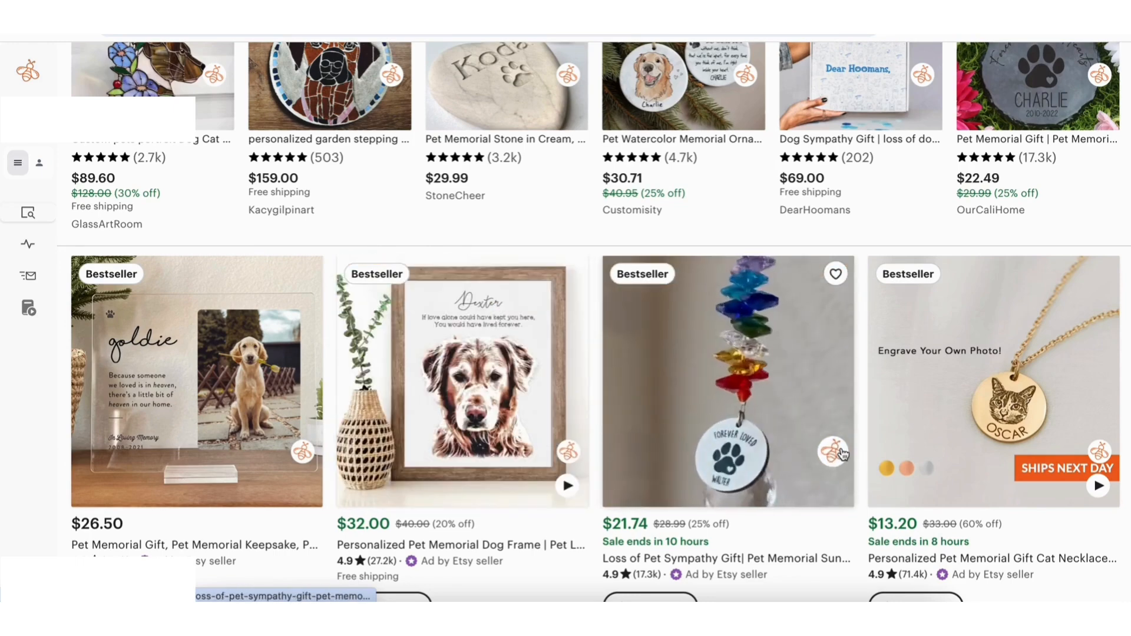
{"action": "scroll", "coordinate": [837, 452], "scroll_direction": "up", "scroll_amount": 8}
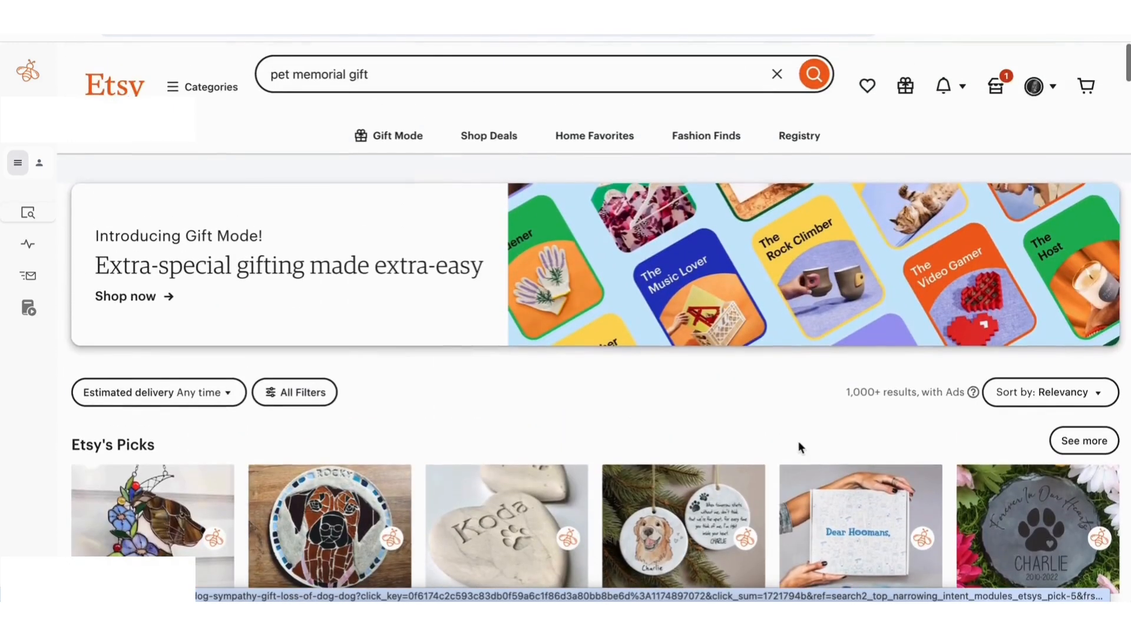
{"action": "scroll", "coordinate": [798, 446], "scroll_direction": "down", "scroll_amount": 10}
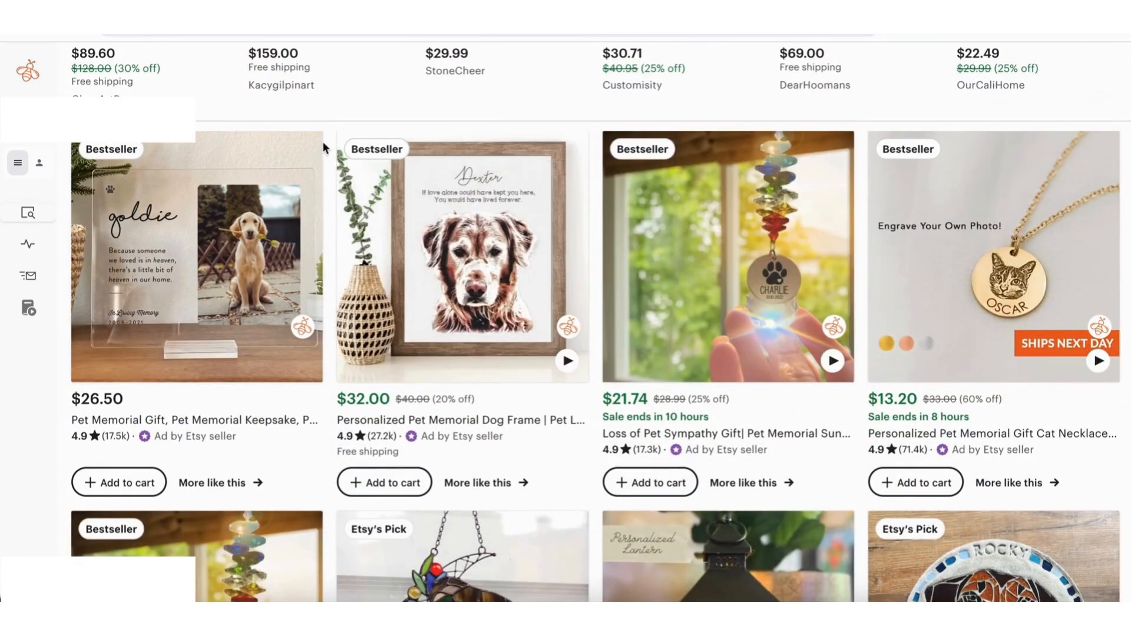
{"action": "scroll", "coordinate": [328, 142], "scroll_direction": "down", "scroll_amount": 1}
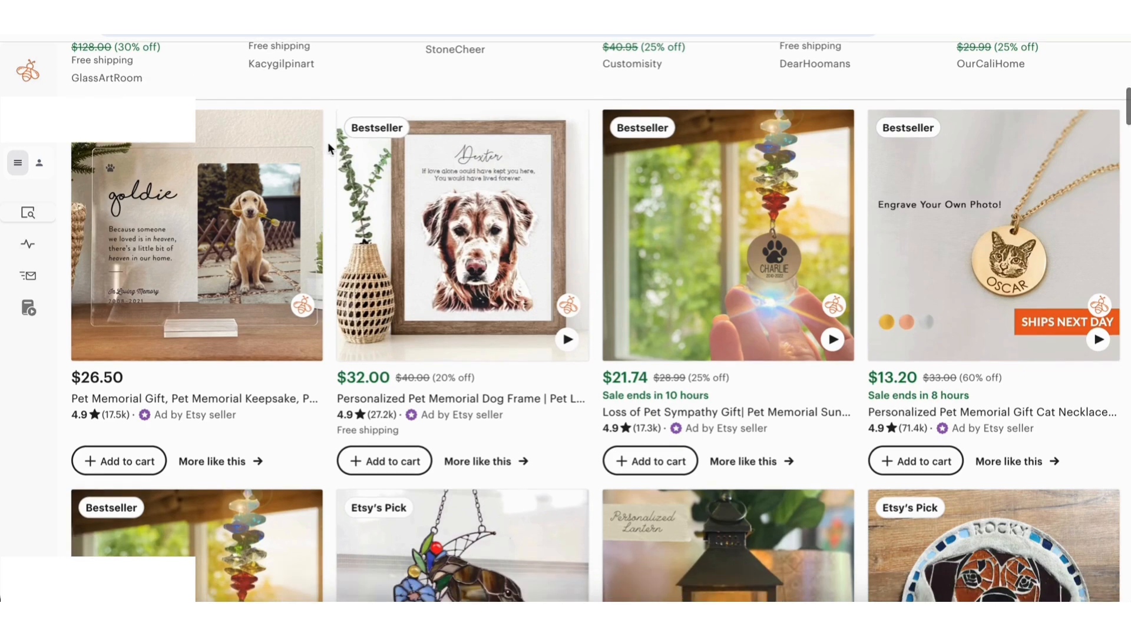
- Open the Keyword Research tool of the EverBee extension
{"action": "mouse_move", "coordinate": [30, 218]}
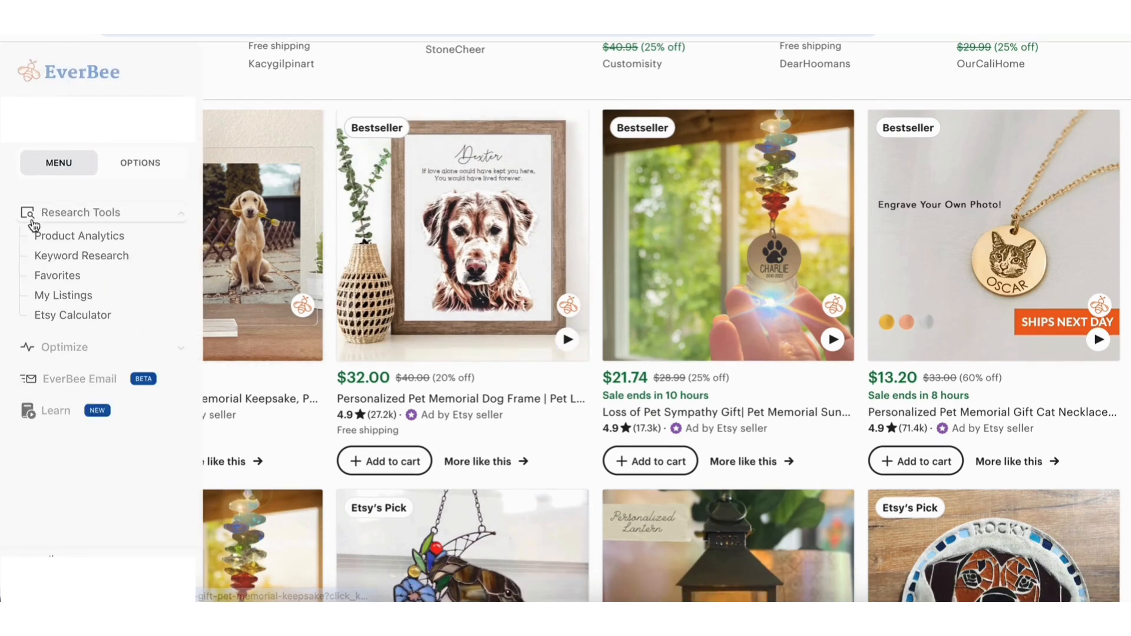
{"action": "scroll", "coordinate": [78, 268], "scroll_direction": "down", "scroll_amount": 1}
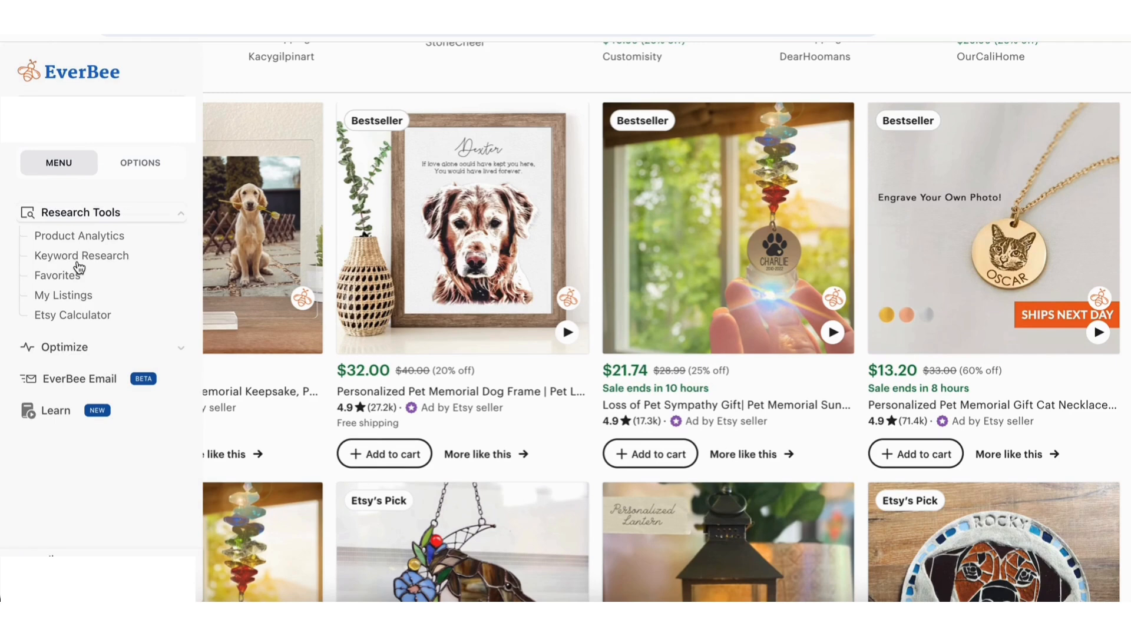
{"action": "left_click", "coordinate": [80, 261]}
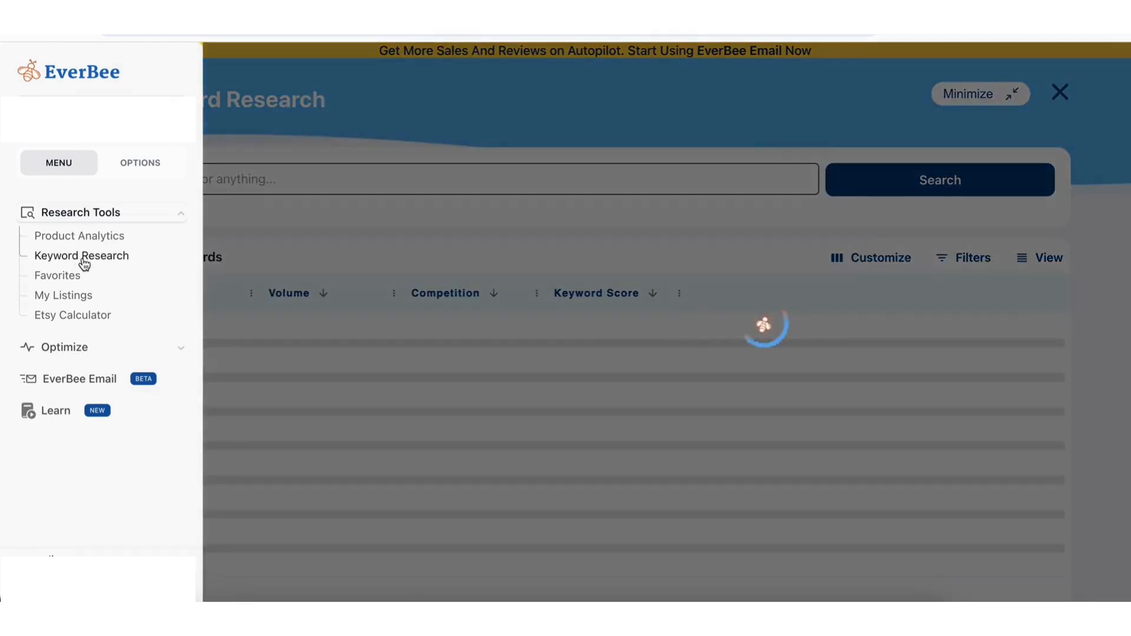
{"action": "scroll", "coordinate": [316, 249], "scroll_direction": "down", "scroll_amount": 1}
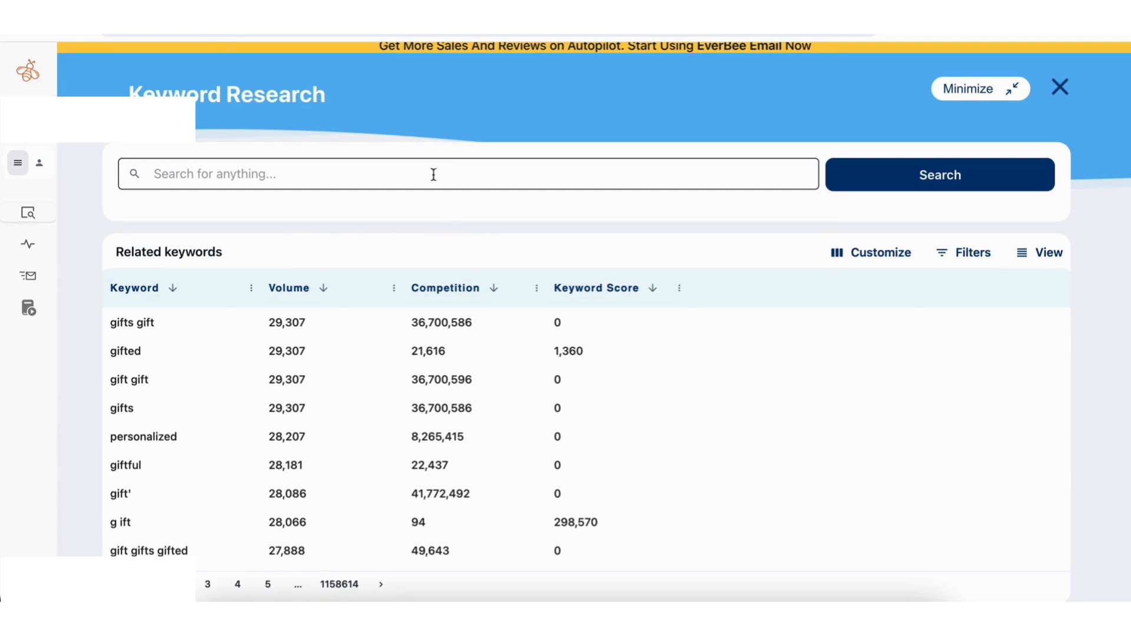
- Search for the keyword "pet memorial gift" and examine its search volume, competition, keyword score and related keywords
{"action": "left_click", "coordinate": [387, 174]}
{"action": "type", "text": "pet"}
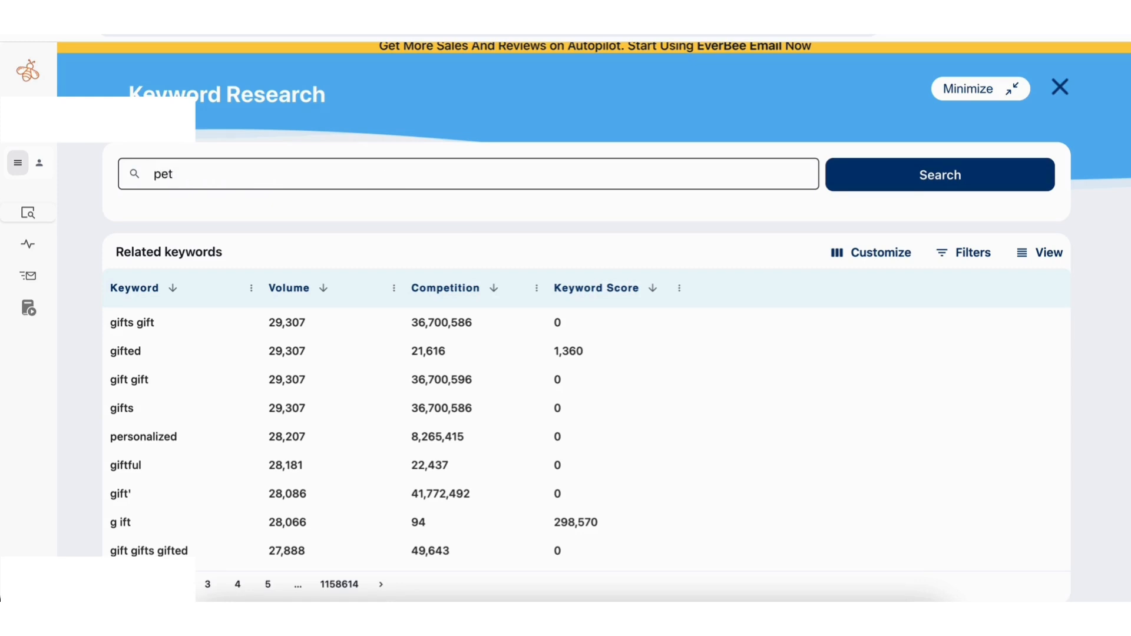
{"action": "type", "text": " memorial gift"}
{"action": "left_click", "coordinate": [951, 176]}
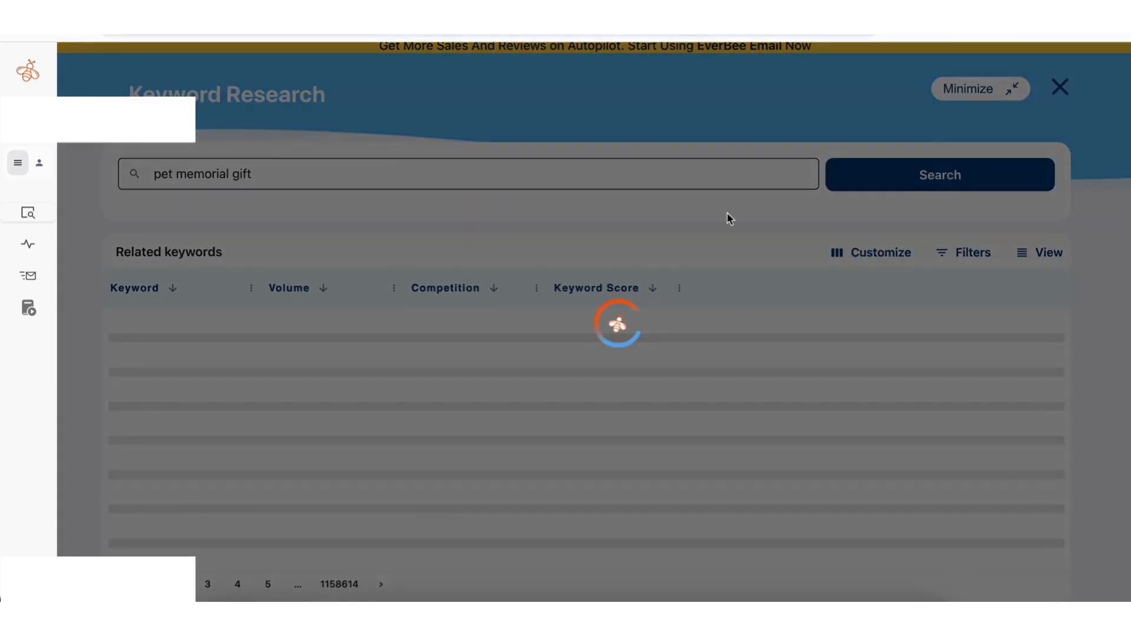
{"action": "scroll", "coordinate": [713, 260], "scroll_direction": "down", "scroll_amount": 2}
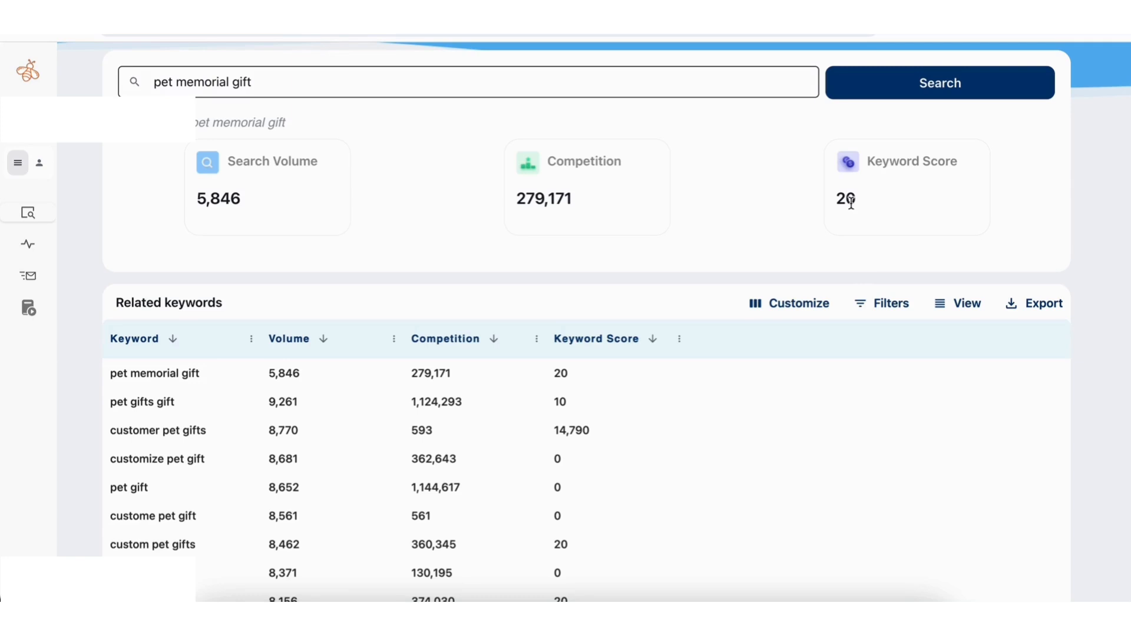
{"action": "scroll", "coordinate": [849, 214], "scroll_direction": "up", "scroll_amount": 1}
{"action": "scroll", "coordinate": [850, 204], "scroll_direction": "down", "scroll_amount": 1}
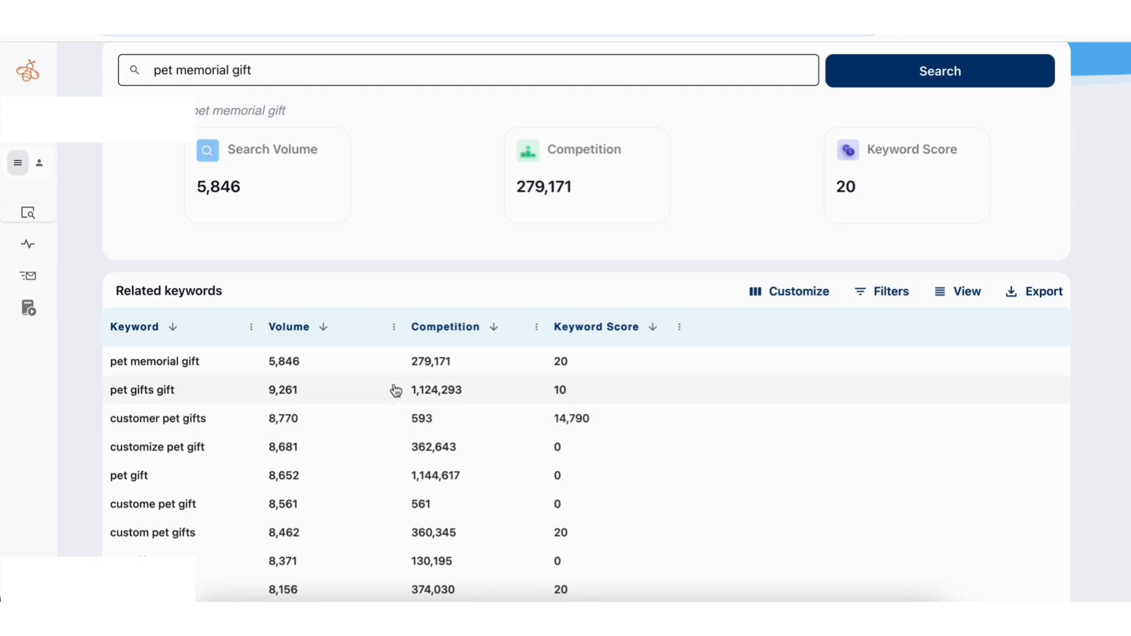
- Change the keyword to "pet memory" and run the keyword search
{"action": "scroll", "coordinate": [435, 379], "scroll_direction": "up", "scroll_amount": 2}
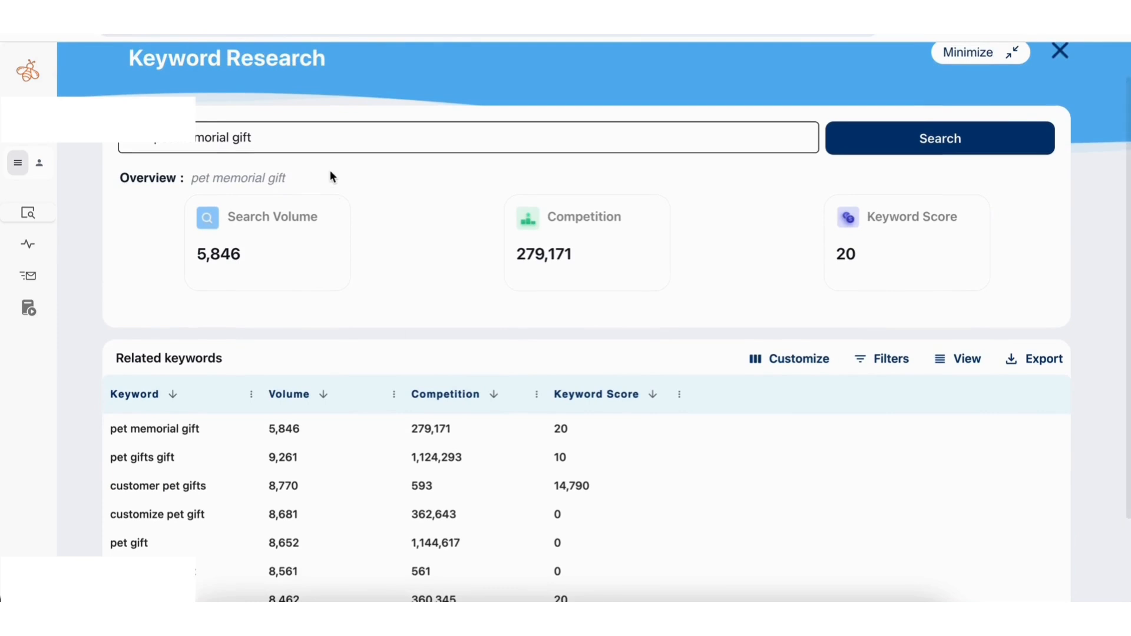
{"action": "left_click", "coordinate": [268, 137]}
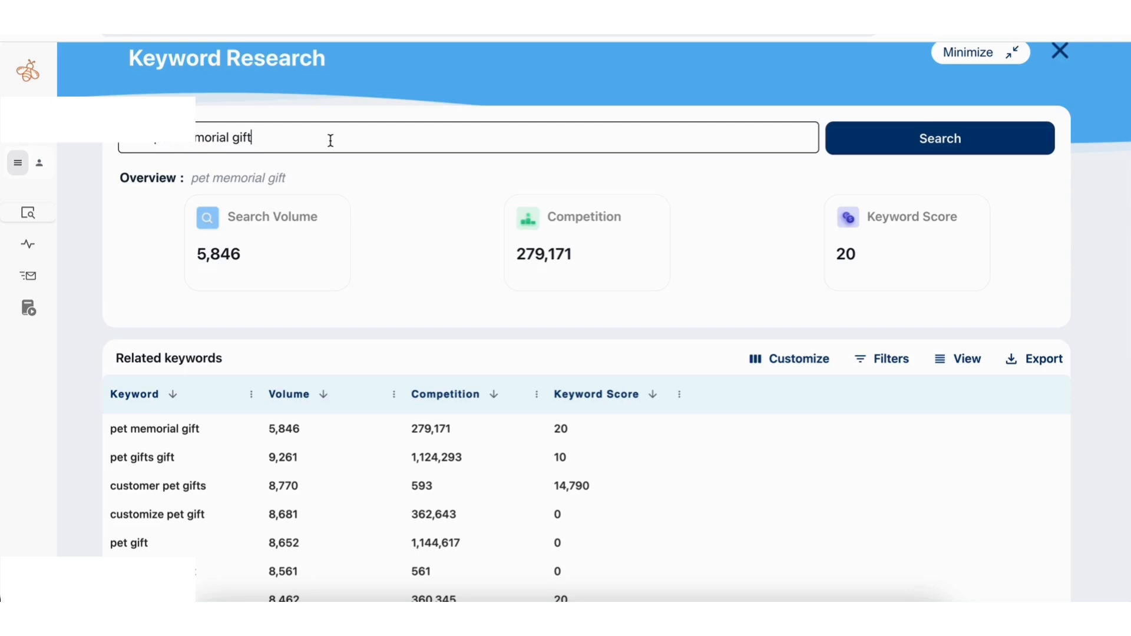
{"action": "key", "text": "BackSpace"}
{"action": "key", "text": "BackSpace"}
{"action": "key", "text": "BackSpace"}
{"action": "key", "text": "BackSpace"}
{"action": "key", "text": "BackSpace"}
{"action": "key", "text": "BackSpace"}
{"action": "key", "text": "BackSpace"}
{"action": "type", "text": "y"}
{"action": "left_click", "coordinate": [929, 137]}
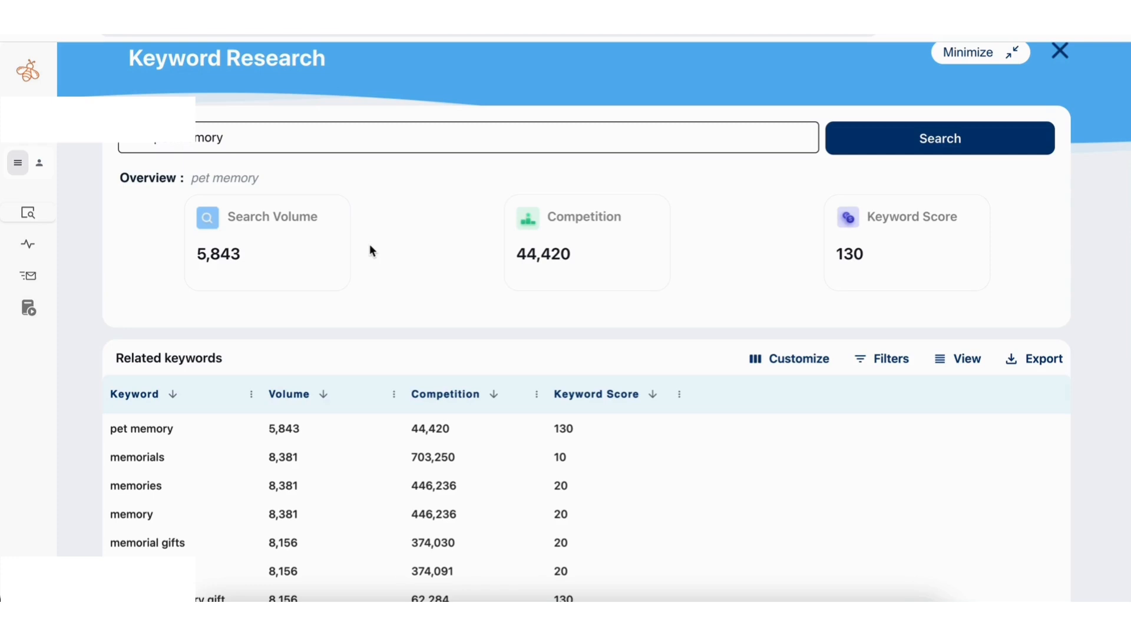
- Review the related keywords for "pet memory" and show the column filters of the keyword table
{"action": "scroll", "coordinate": [382, 248], "scroll_direction": "down", "scroll_amount": 2}
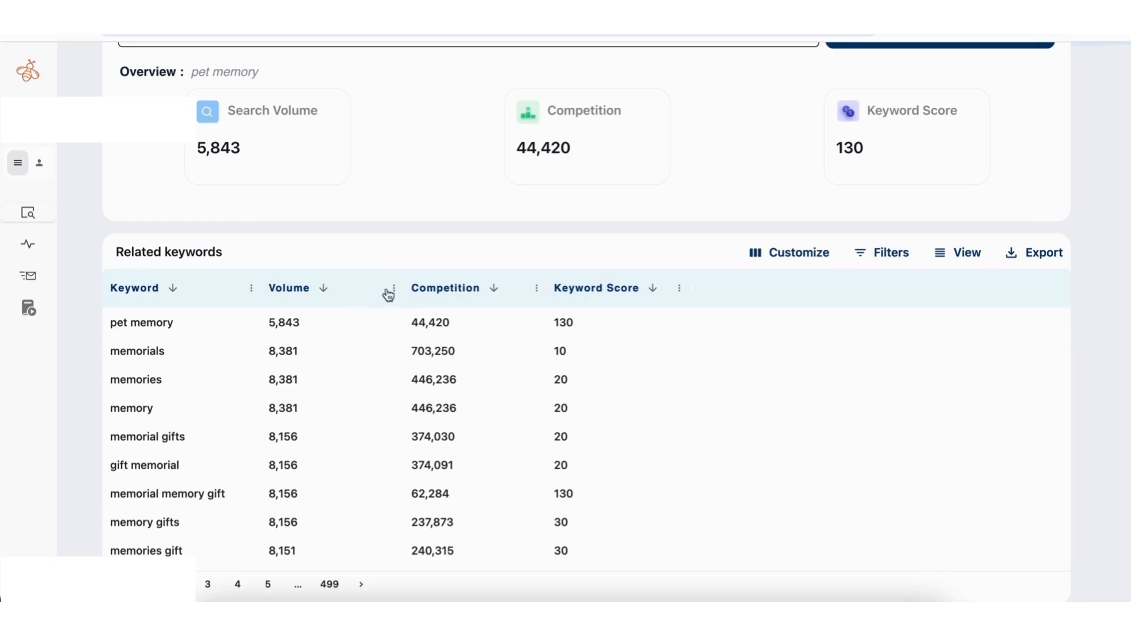
{"action": "scroll", "coordinate": [367, 280], "scroll_direction": "up", "scroll_amount": 1}
{"action": "scroll", "coordinate": [366, 278], "scroll_direction": "down", "scroll_amount": 1}
{"action": "left_click_drag", "start_coordinate": [125, 252], "coordinate": [327, 258]}
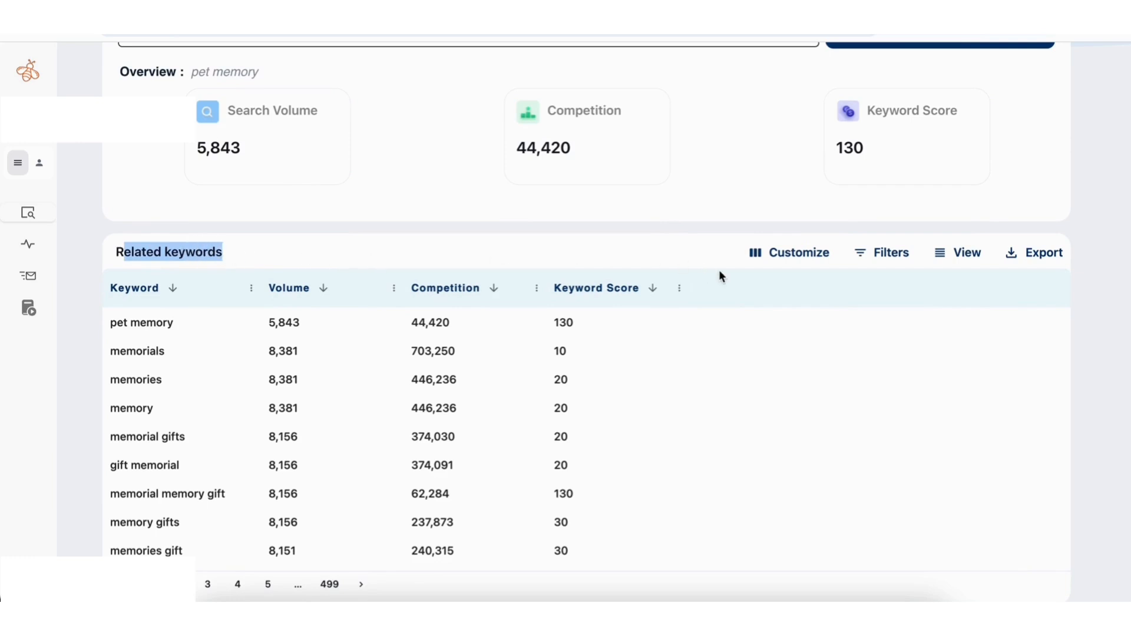
{"action": "left_click", "coordinate": [865, 260]}
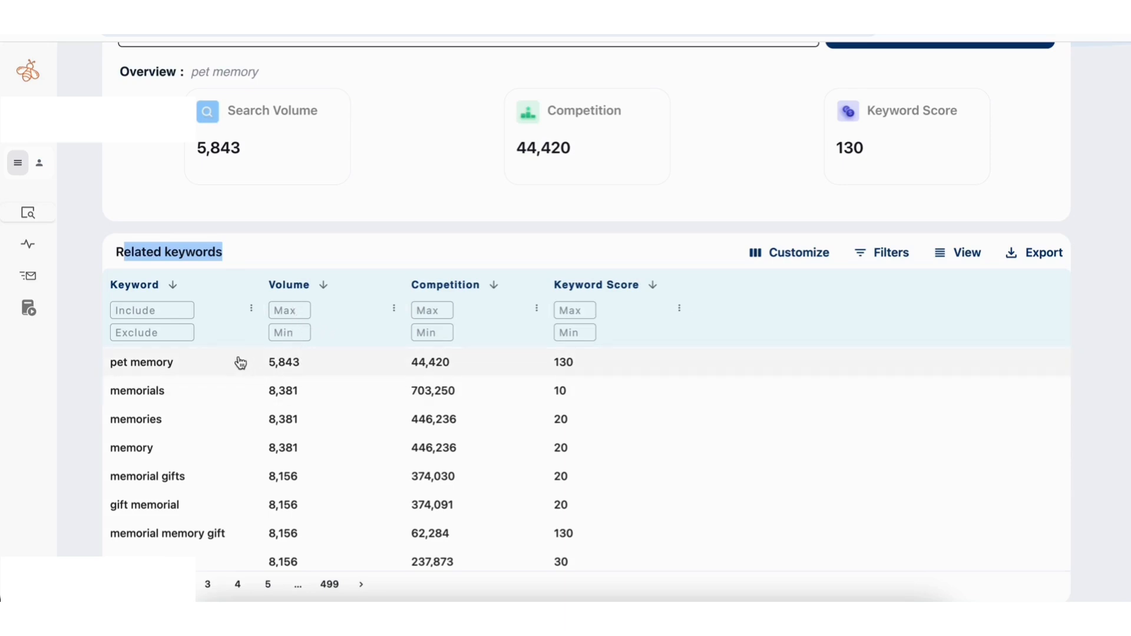
{"action": "scroll", "coordinate": [251, 359], "scroll_direction": "up", "scroll_amount": 1}
{"action": "scroll", "coordinate": [251, 358], "scroll_direction": "down", "scroll_amount": 1}
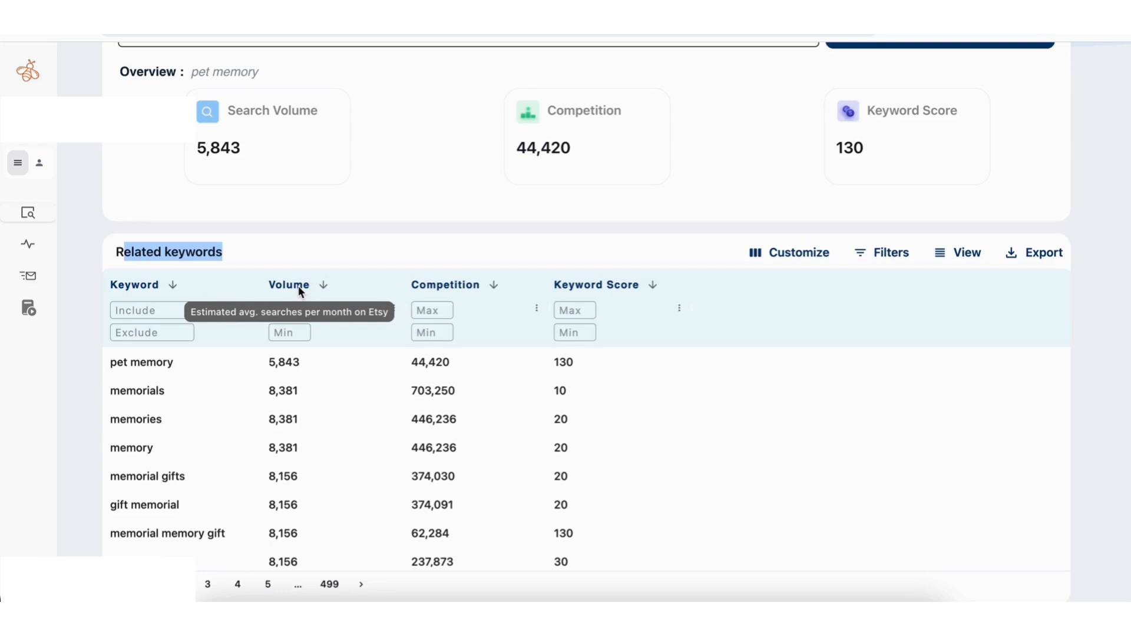
- Filter the related keywords to a minimum volume of 1000 and a maximum competition of 1500
{"action": "left_click", "coordinate": [285, 334]}
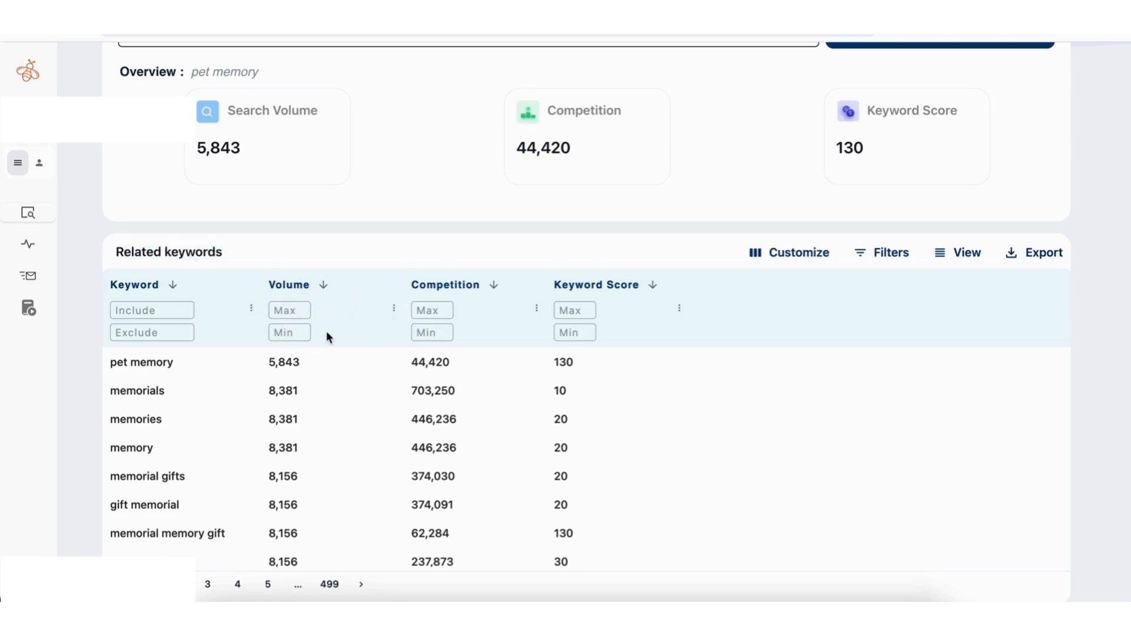
{"action": "type", "text": "1000"}
{"action": "key", "text": "Return"}
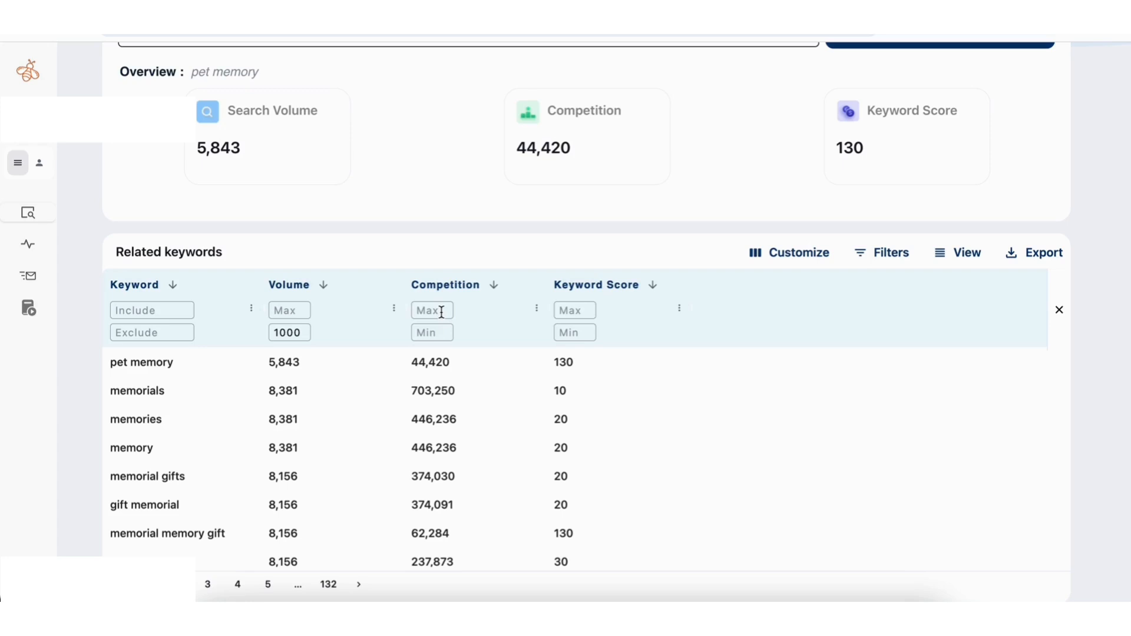
{"action": "left_click", "coordinate": [442, 311]}
{"action": "type", "text": "1500"}
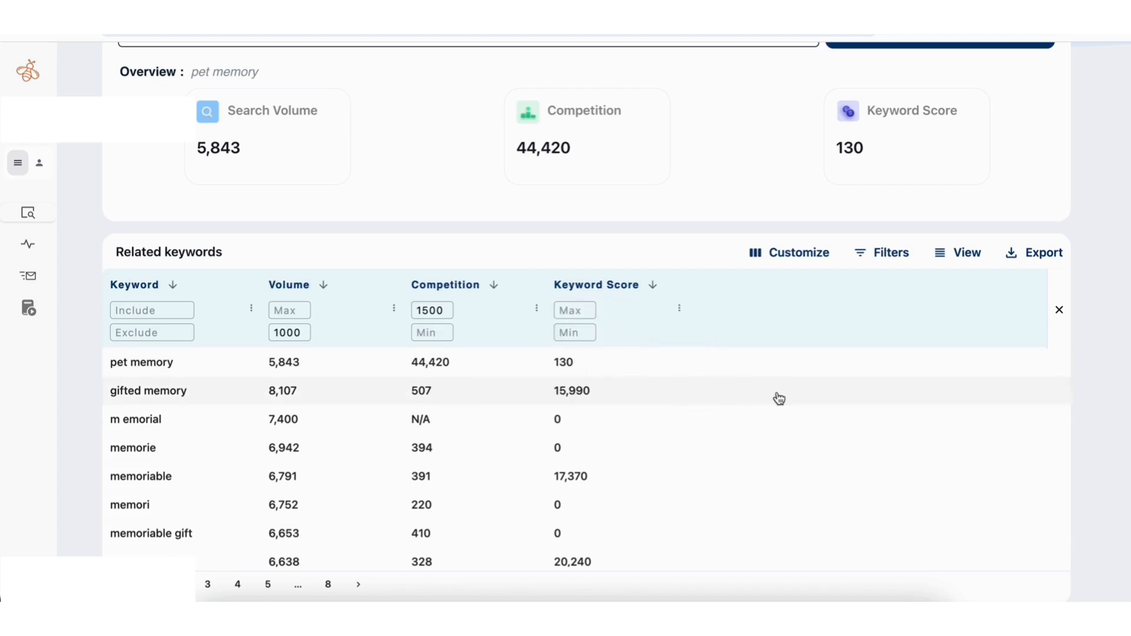
- Set the minimum keyword score to 100 and look through the filtered related keywords
{"action": "left_click", "coordinate": [583, 333]}
{"action": "type", "text": "100"}
{"action": "key", "text": "Return"}
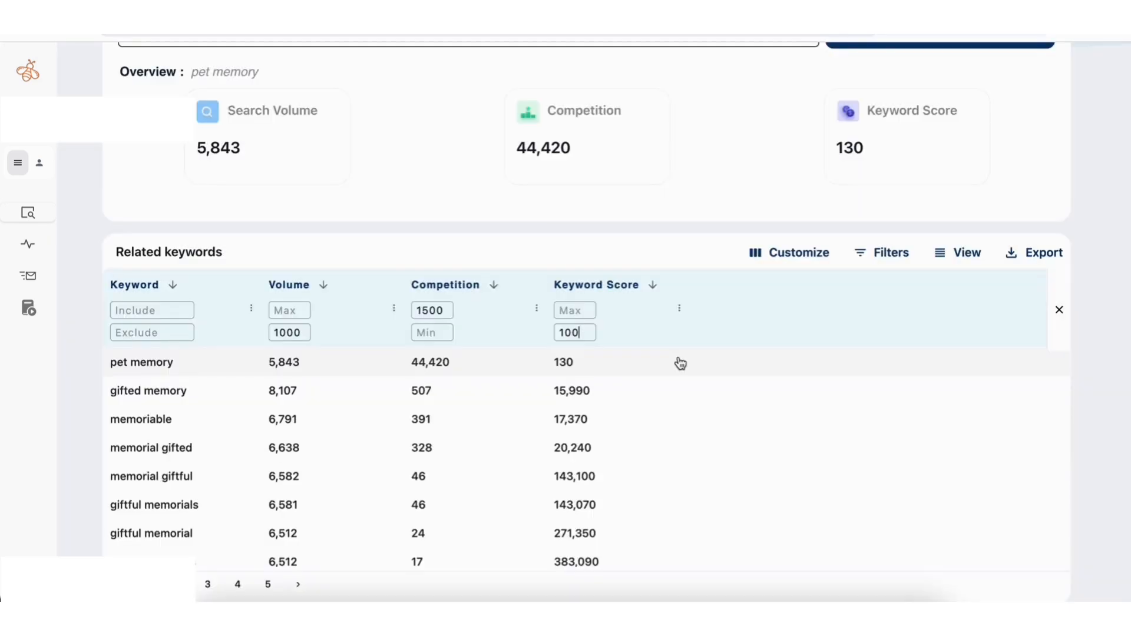
{"action": "scroll", "coordinate": [678, 399], "scroll_direction": "down", "scroll_amount": 1}
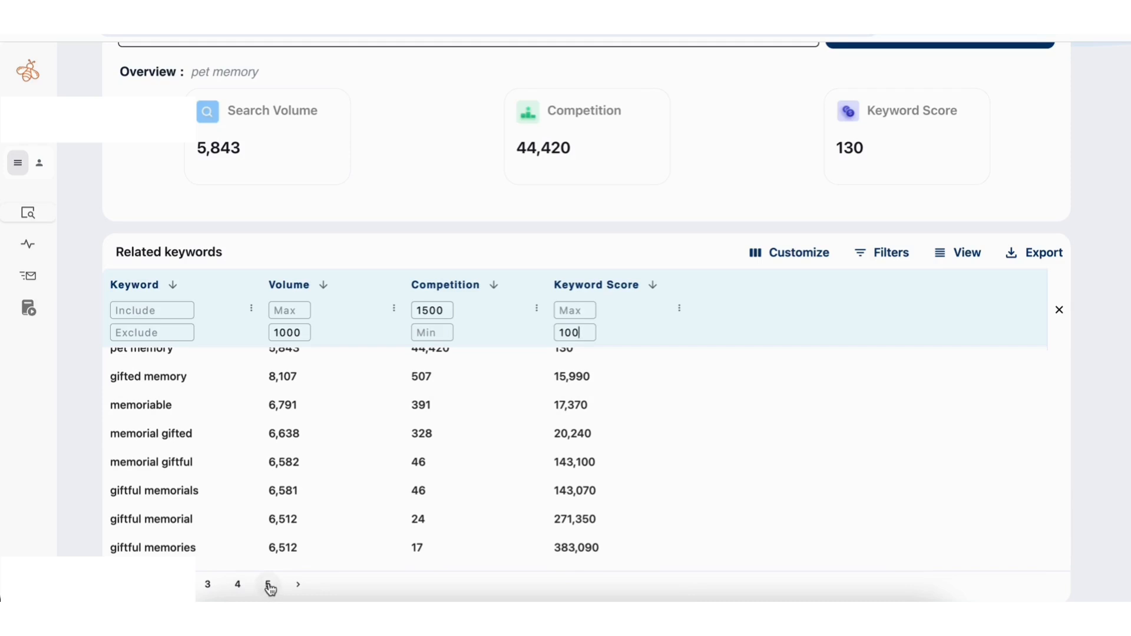
{"action": "scroll", "coordinate": [297, 472], "scroll_direction": "down", "scroll_amount": 2}
{"action": "scroll", "coordinate": [300, 470], "scroll_direction": "up", "scroll_amount": 3}
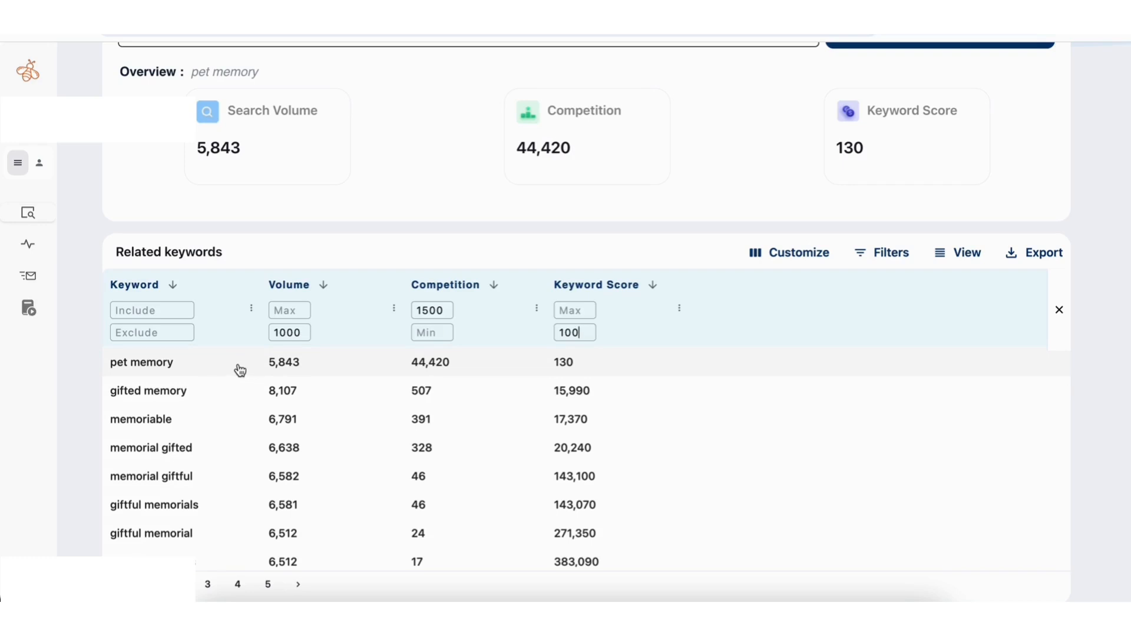
- Examine the volume, competition and keyword score of the highest-volume related keywords for "pet memory"
{"action": "scroll", "coordinate": [242, 383], "scroll_direction": "down", "scroll_amount": 3}
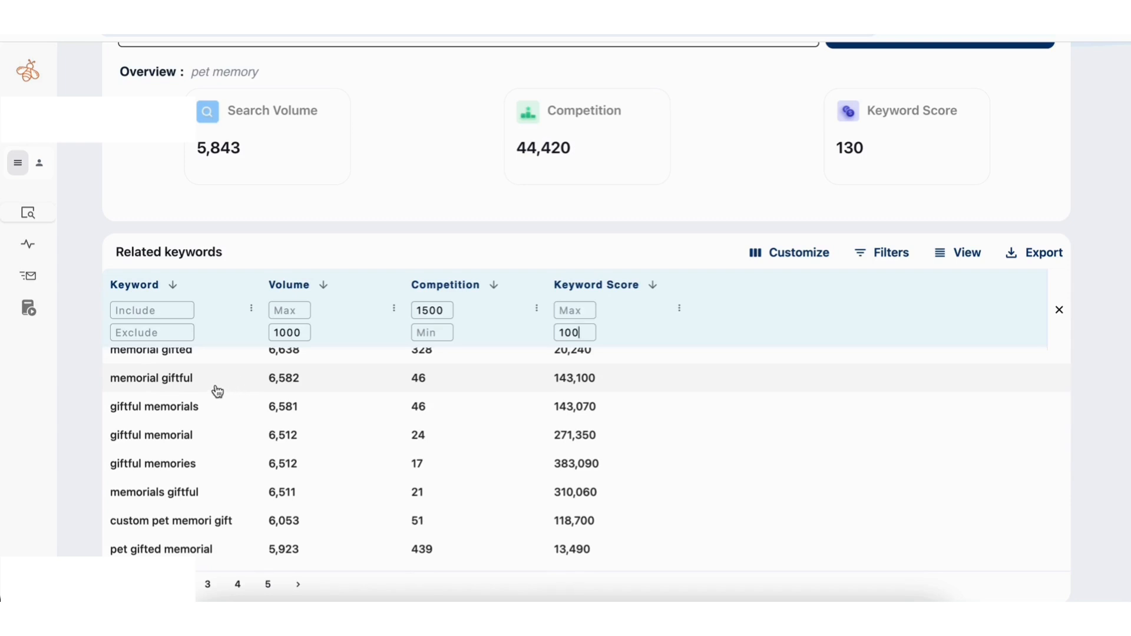
{"action": "scroll", "coordinate": [216, 391], "scroll_direction": "up", "scroll_amount": 3}
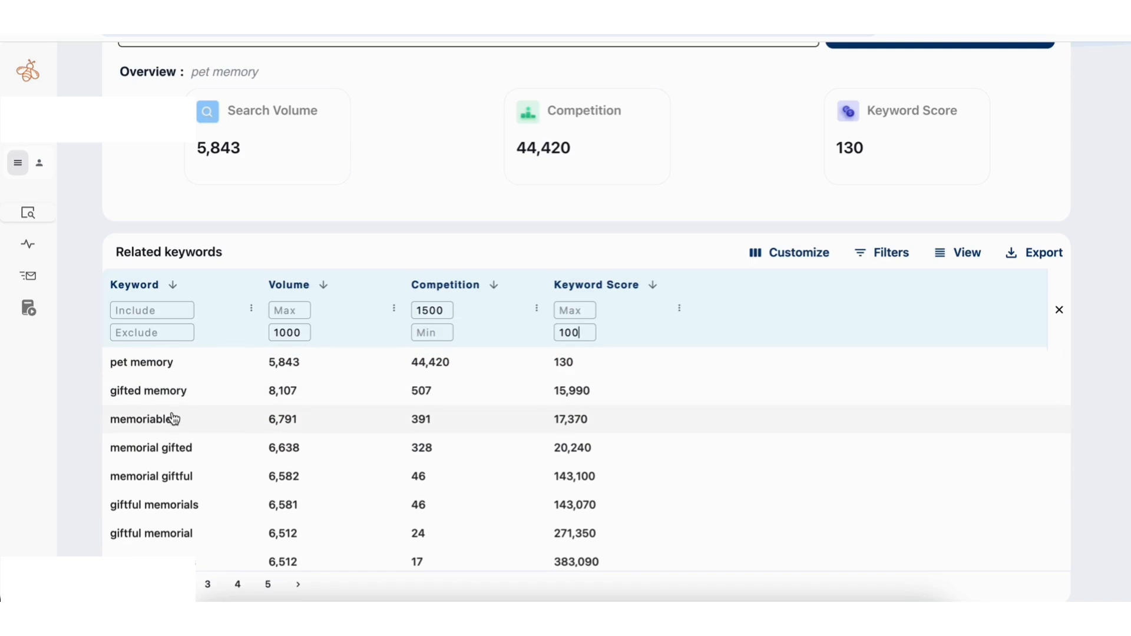
{"action": "scroll", "coordinate": [173, 428], "scroll_direction": "up", "scroll_amount": 2}
{"action": "scroll", "coordinate": [173, 428], "scroll_direction": "down", "scroll_amount": 1}
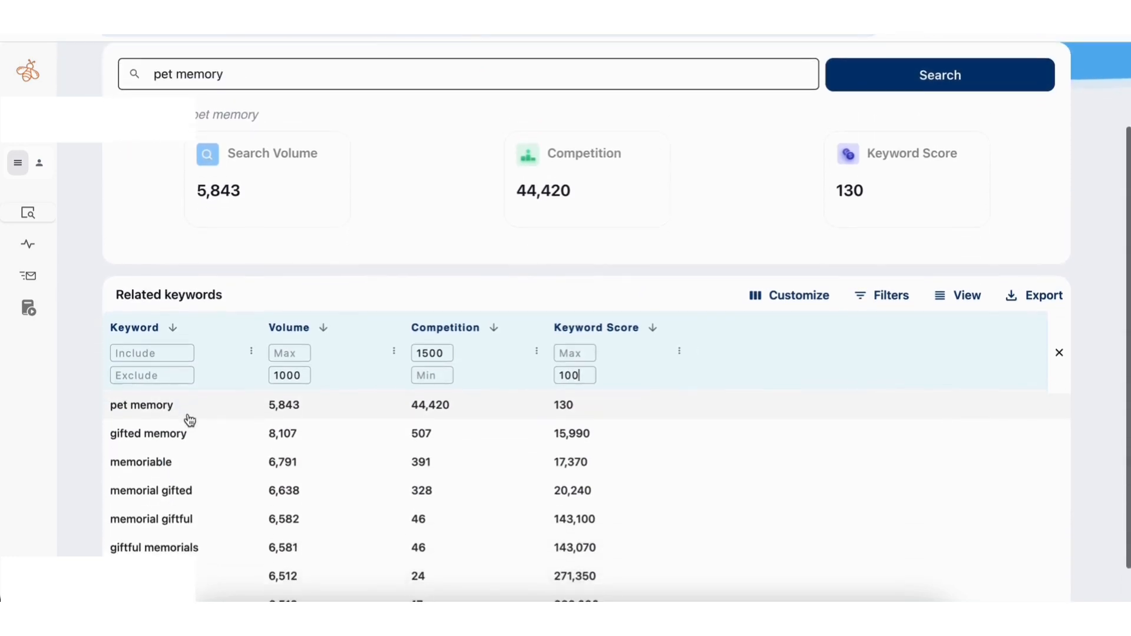
{"action": "scroll", "coordinate": [191, 420], "scroll_direction": "down", "scroll_amount": 2}
{"action": "scroll", "coordinate": [210, 445], "scroll_direction": "up", "scroll_amount": 1}
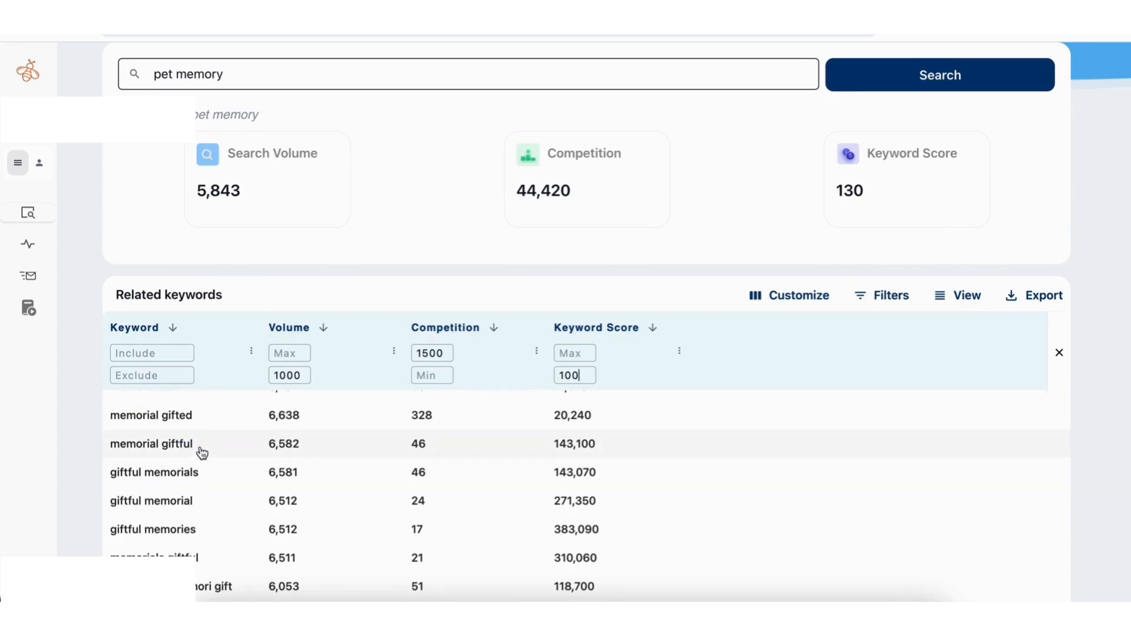
{"action": "scroll", "coordinate": [197, 379], "scroll_direction": "down", "scroll_amount": 1}
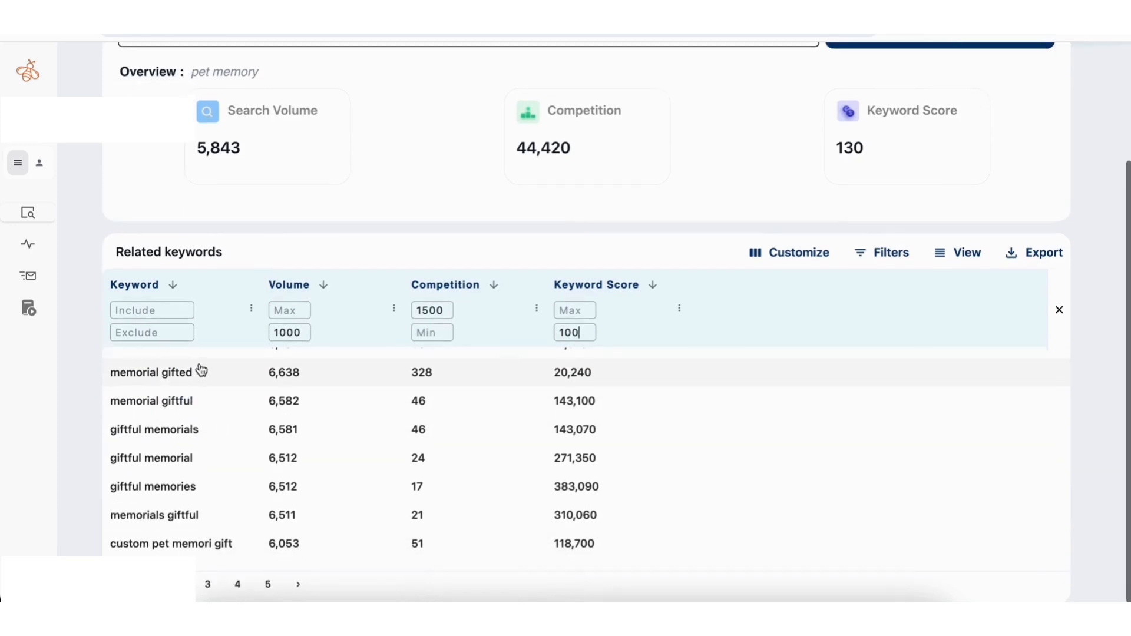
{"action": "scroll", "coordinate": [191, 401], "scroll_direction": "up", "scroll_amount": 2}
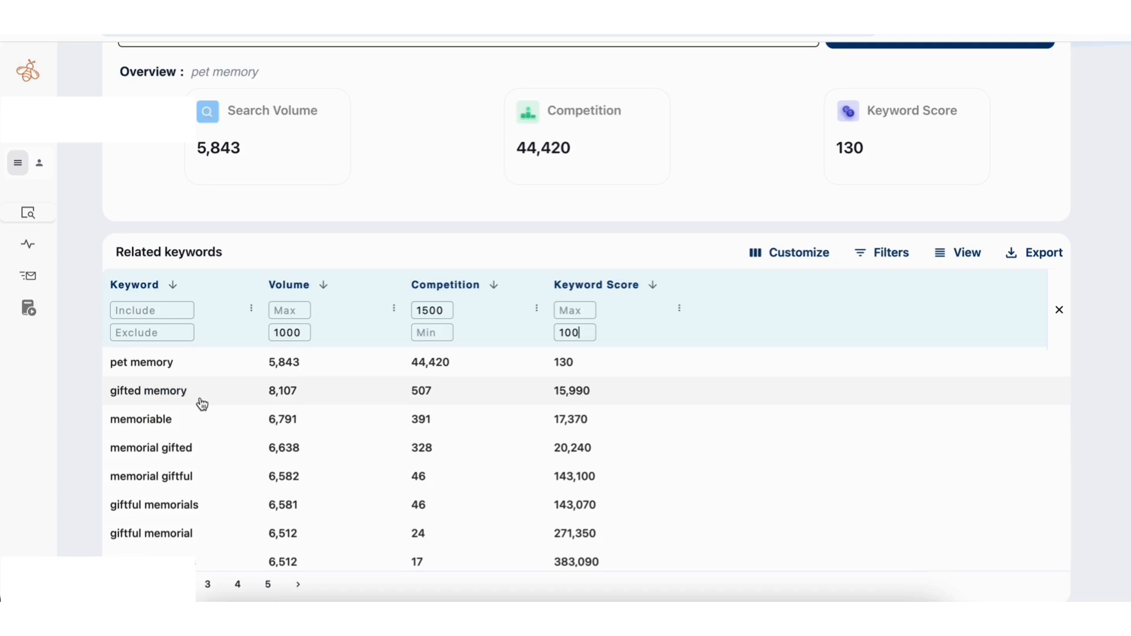
{"action": "scroll", "coordinate": [202, 404], "scroll_direction": "down", "scroll_amount": 1}
{"action": "scroll", "coordinate": [203, 404], "scroll_direction": "up", "scroll_amount": 1}
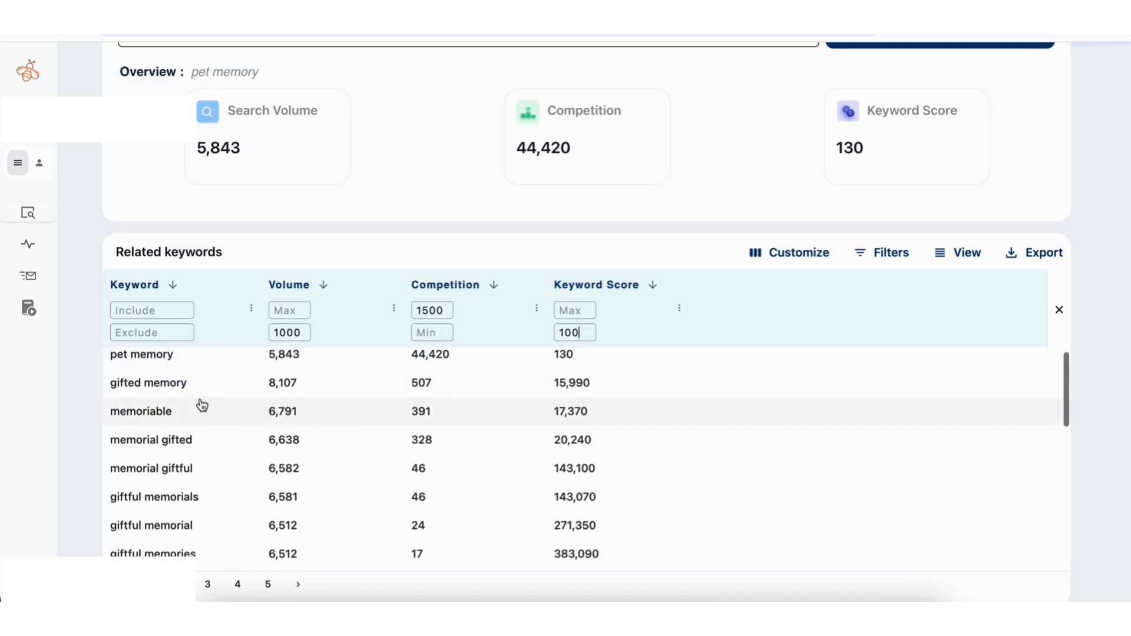
{"action": "scroll", "coordinate": [202, 404], "scroll_direction": "down", "scroll_amount": 1}
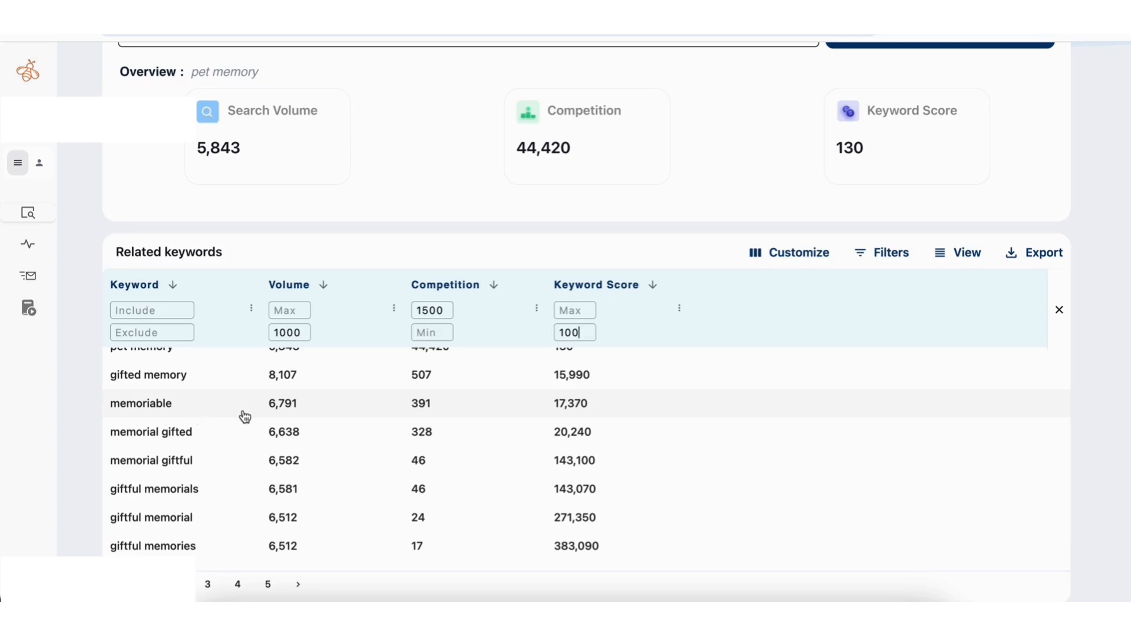
{"action": "scroll", "coordinate": [199, 430], "scroll_direction": "down", "scroll_amount": 1}
{"action": "scroll", "coordinate": [201, 434], "scroll_direction": "down", "scroll_amount": 2}
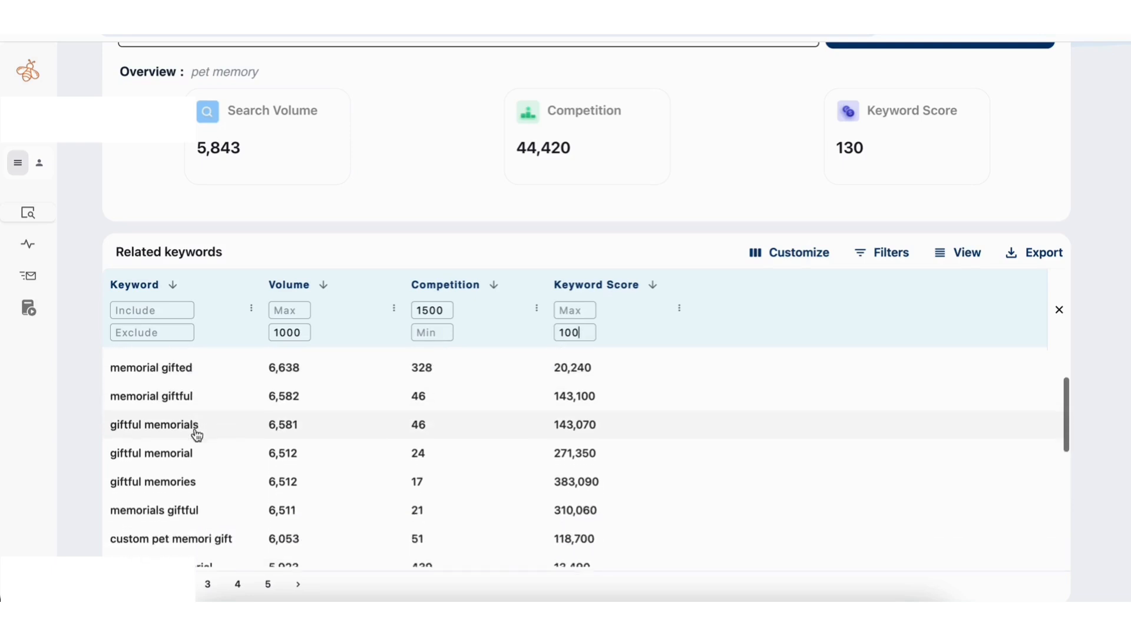
{"action": "scroll", "coordinate": [209, 432], "scroll_direction": "down", "scroll_amount": 4}
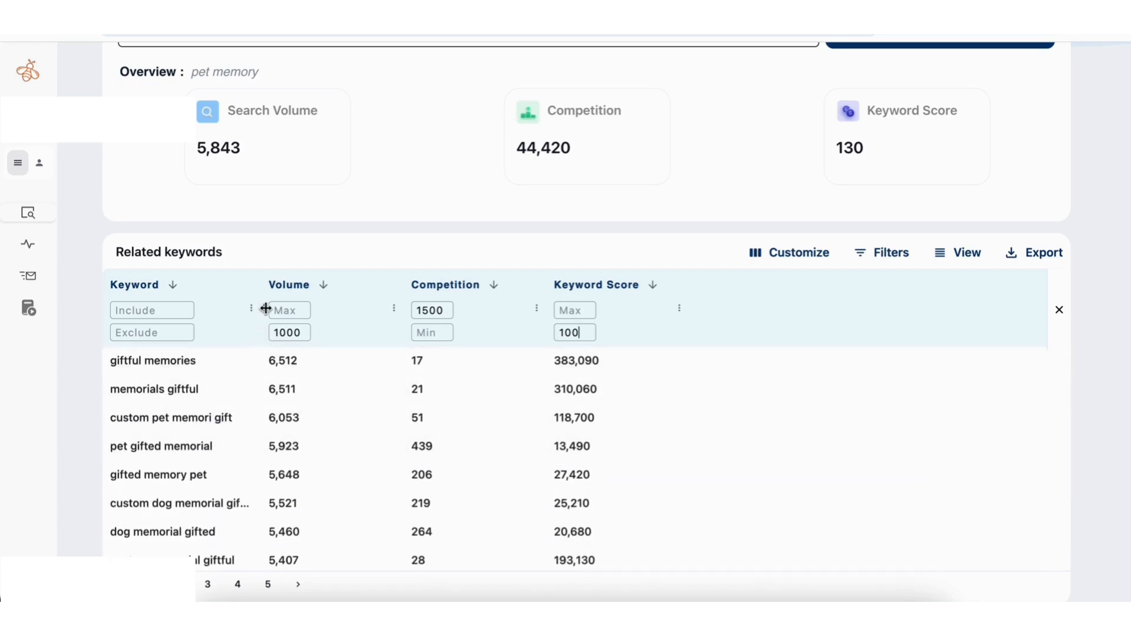
- Widen the Keyword column to show long keywords in full and review the rest of the first page of related keywords
{"action": "left_click_drag", "start_coordinate": [266, 308], "coordinate": [316, 309]}
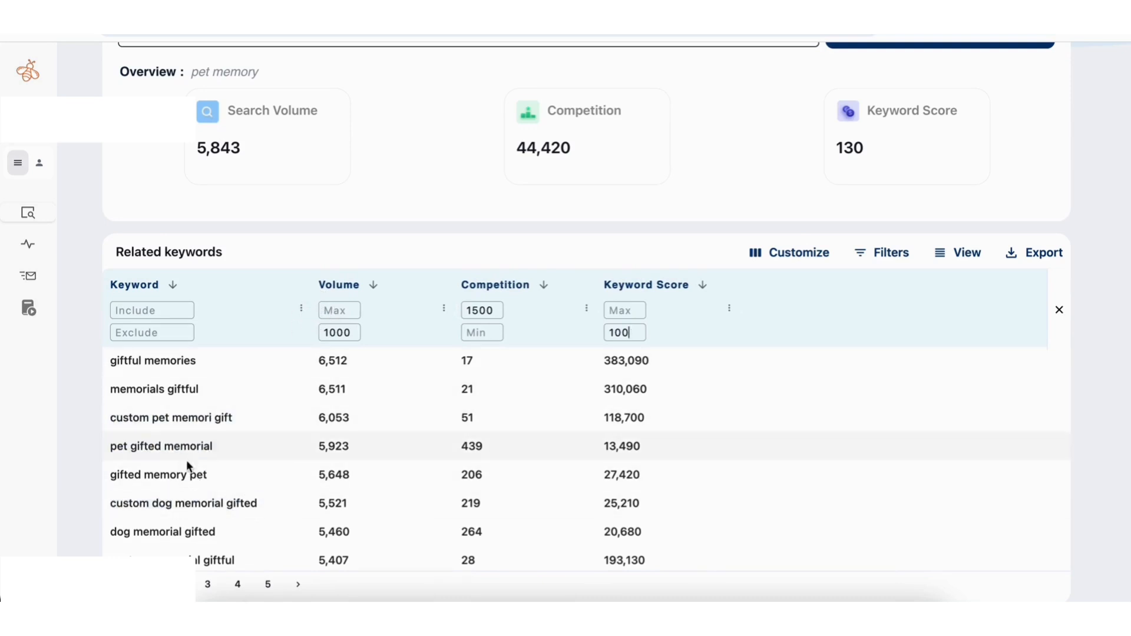
{"action": "scroll", "coordinate": [191, 466], "scroll_direction": "down", "scroll_amount": 1}
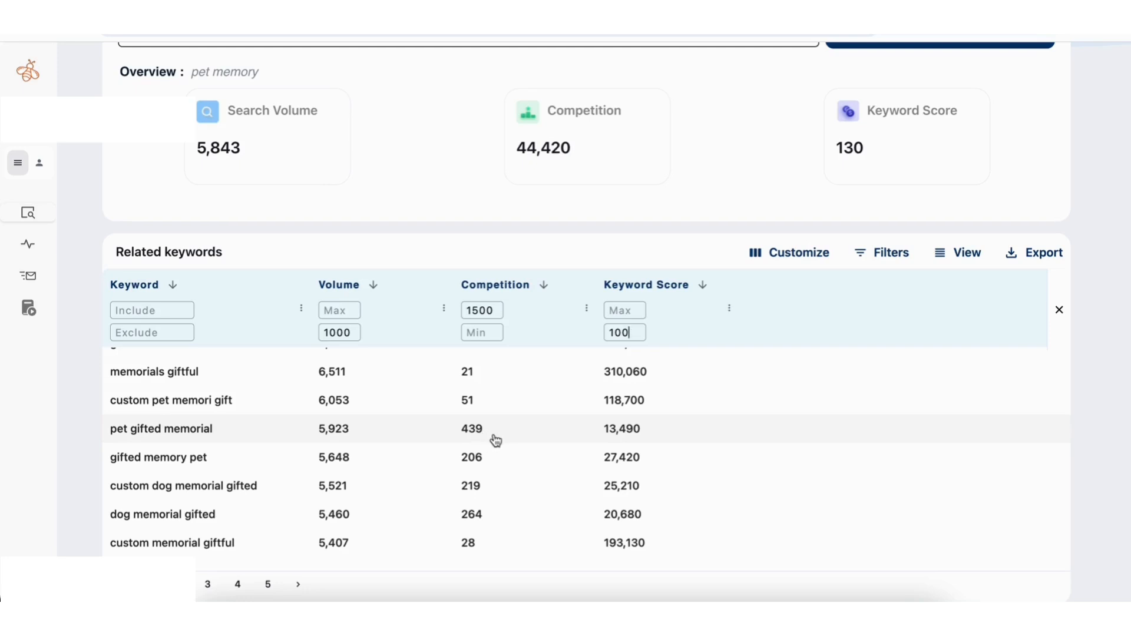
{"action": "scroll", "coordinate": [488, 438], "scroll_direction": "down", "scroll_amount": 1}
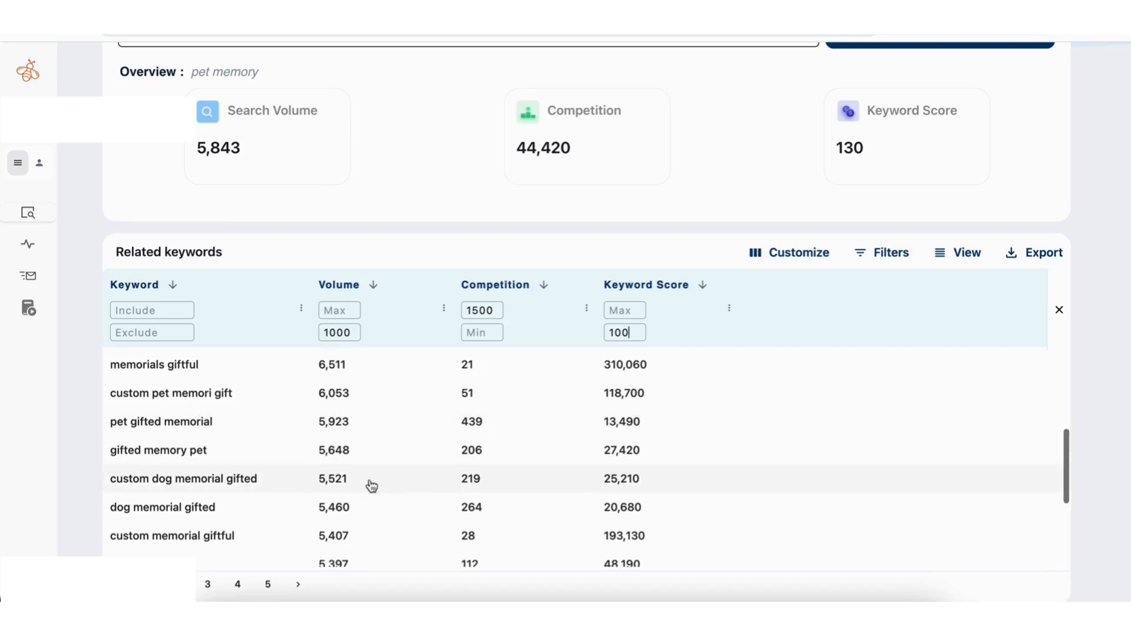
{"action": "scroll", "coordinate": [371, 486], "scroll_direction": "down", "scroll_amount": 3}
{"action": "scroll", "coordinate": [373, 481], "scroll_direction": "down", "scroll_amount": 2}
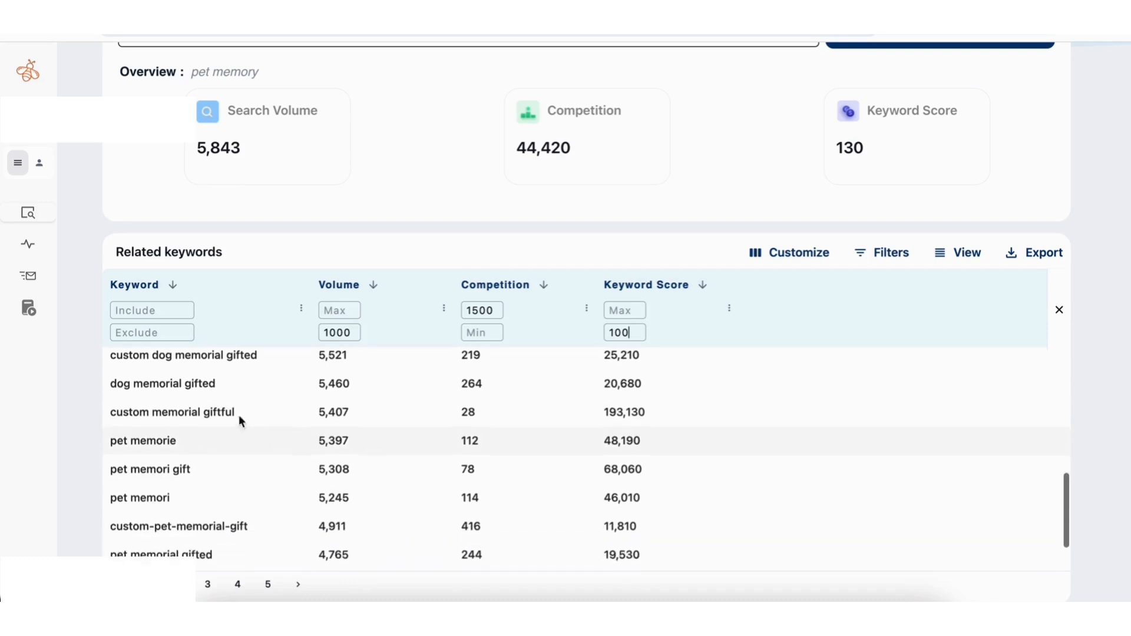
{"action": "scroll", "coordinate": [242, 434], "scroll_direction": "up", "scroll_amount": 10}
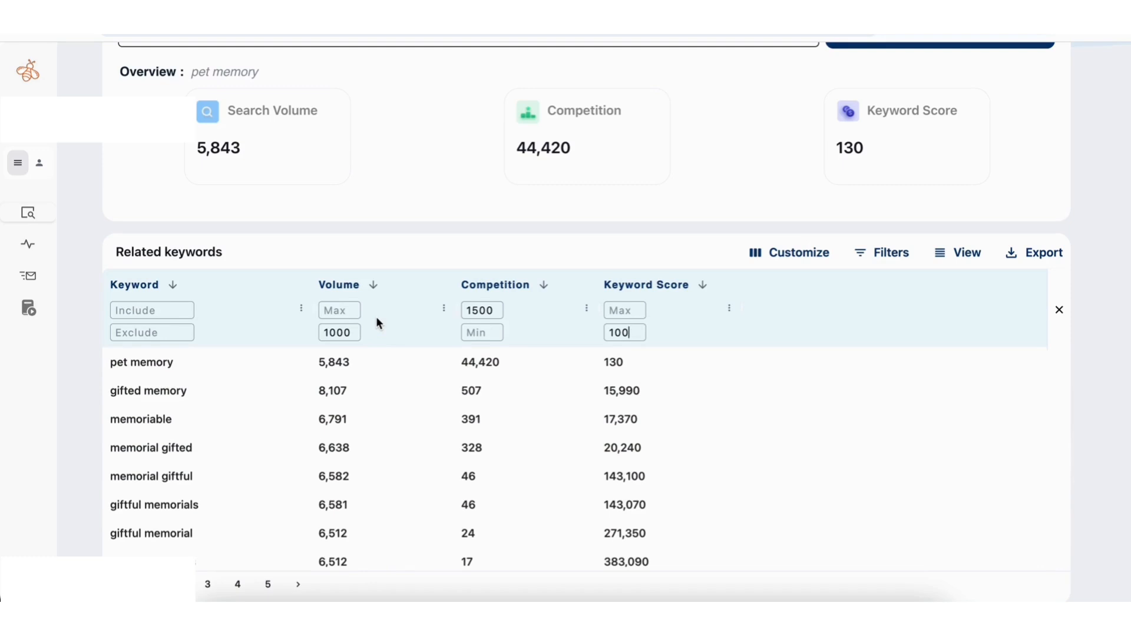
{"action": "scroll", "coordinate": [360, 366], "scroll_direction": "down", "scroll_amount": 5}
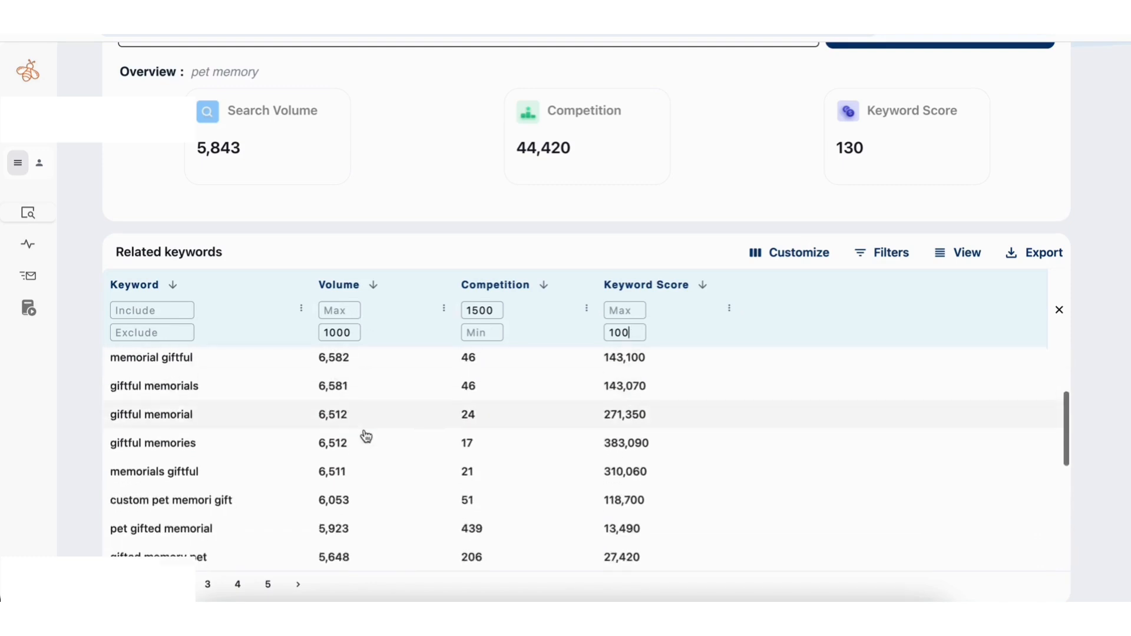
{"action": "scroll", "coordinate": [367, 433], "scroll_direction": "down", "scroll_amount": 5}
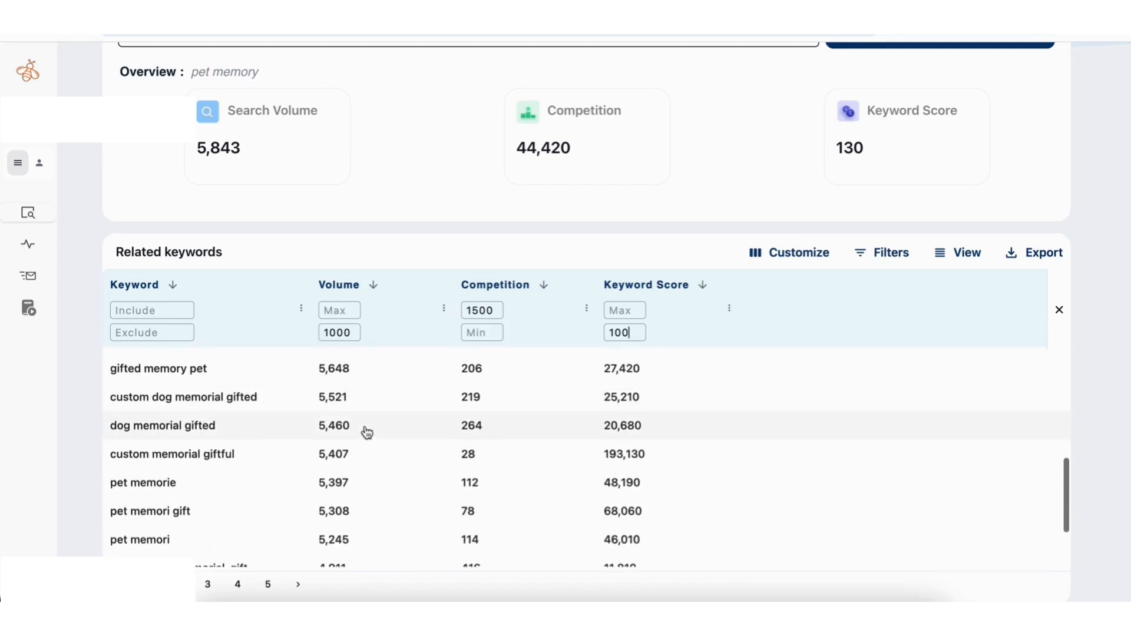
{"action": "scroll", "coordinate": [367, 433], "scroll_direction": "up", "scroll_amount": 3}
{"action": "scroll", "coordinate": [367, 427], "scroll_direction": "up", "scroll_amount": 5}
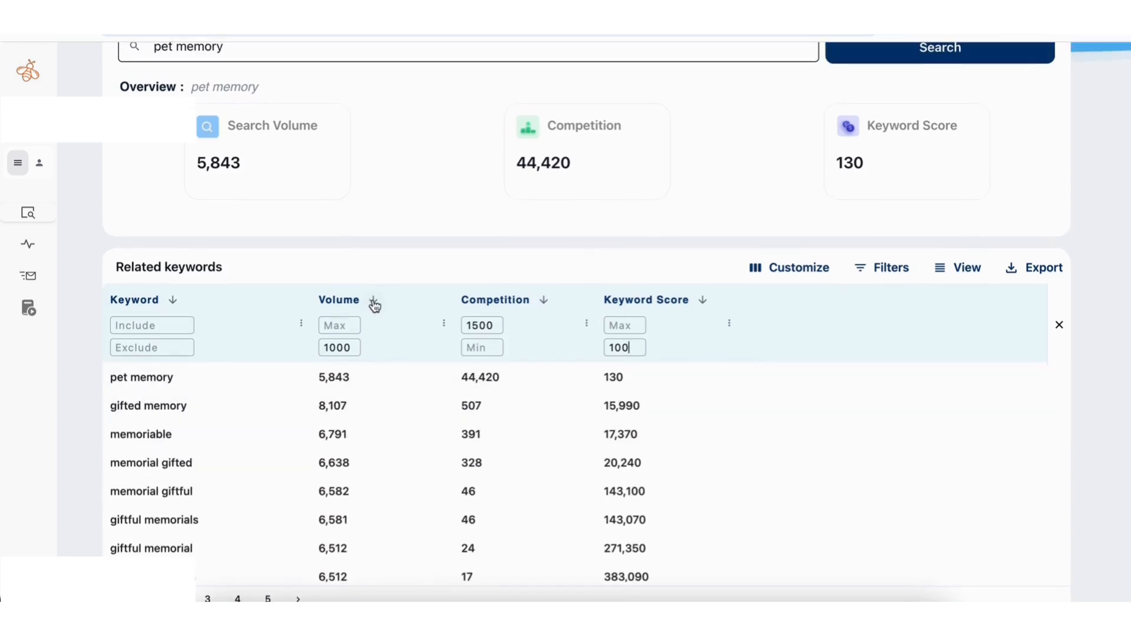
- Sort the related keywords by ascending volume and look over the lowest-volume ones
{"action": "left_click", "coordinate": [373, 301]}
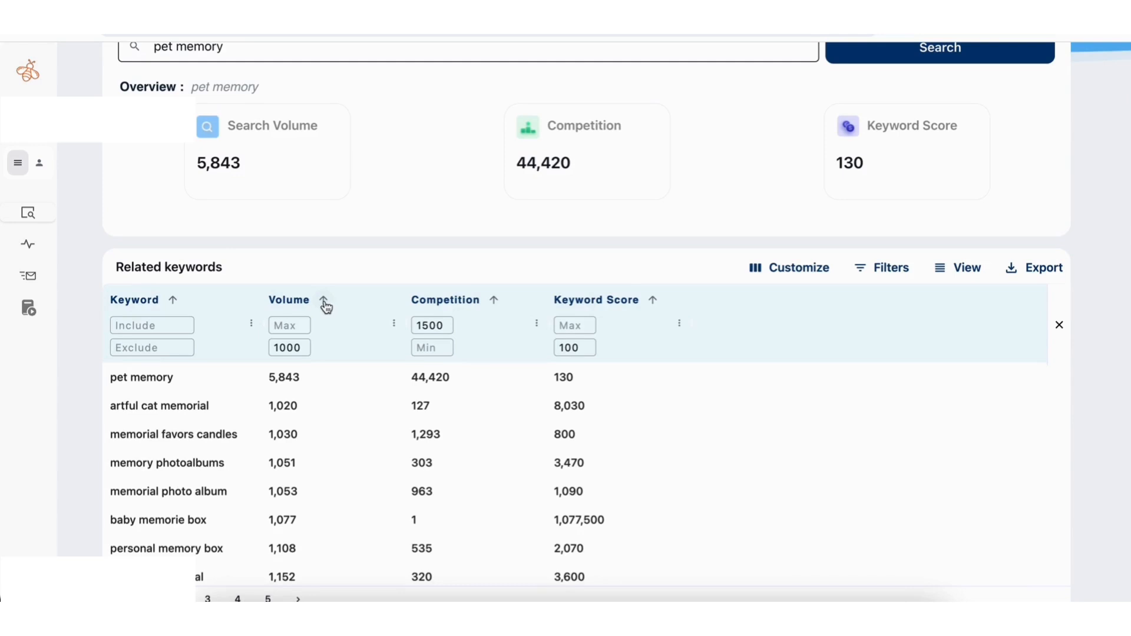
{"action": "scroll", "coordinate": [324, 360], "scroll_direction": "down", "scroll_amount": 3}
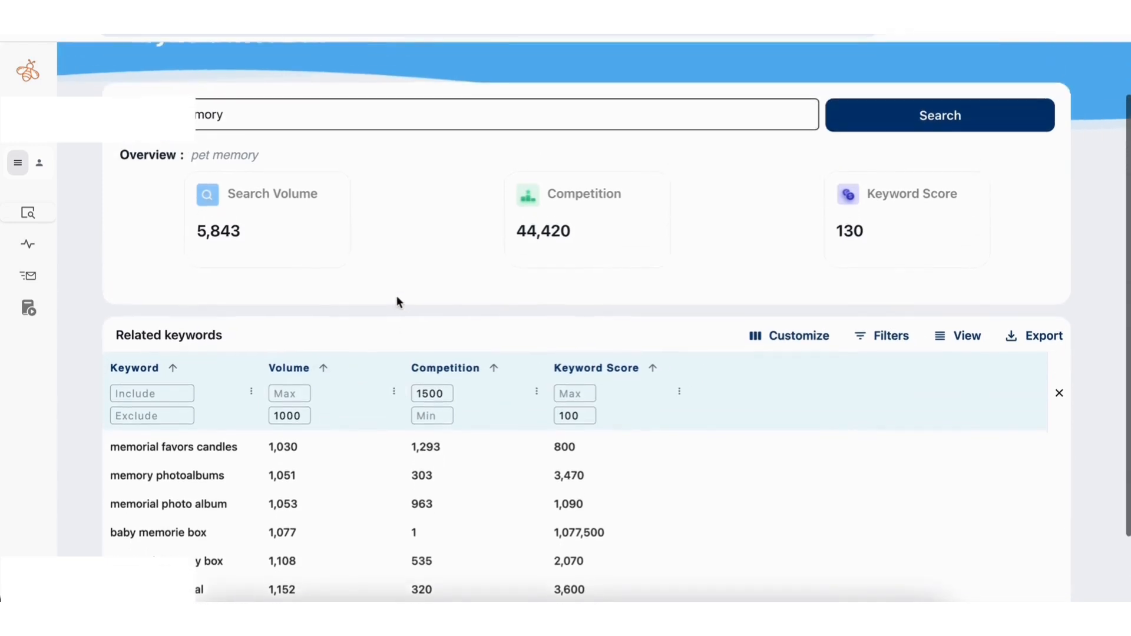
{"action": "scroll", "coordinate": [308, 393], "scroll_direction": "up", "scroll_amount": 2}
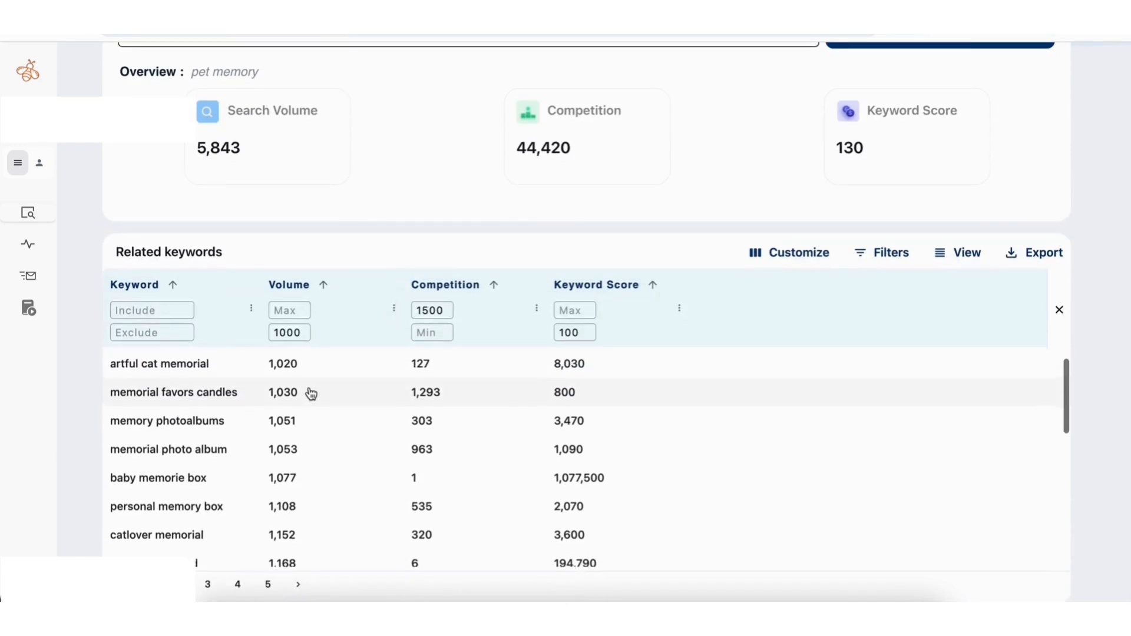
{"action": "scroll", "coordinate": [311, 394], "scroll_direction": "up", "scroll_amount": 1}
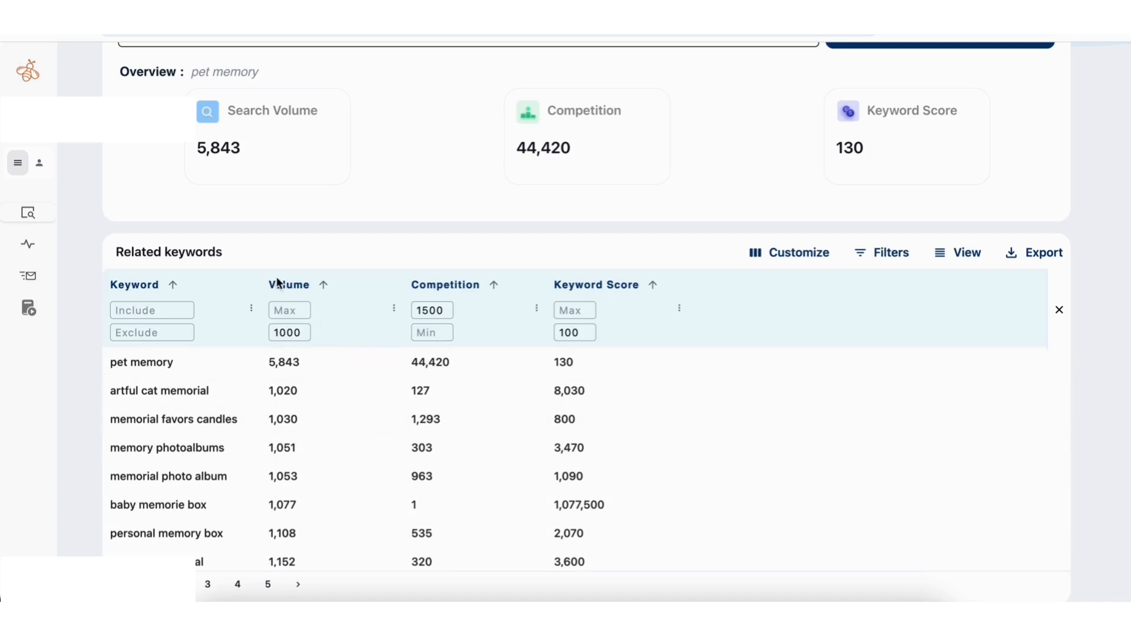
- Sort the related keywords by descending volume and look through the first page to its end
{"action": "left_click", "coordinate": [324, 287]}
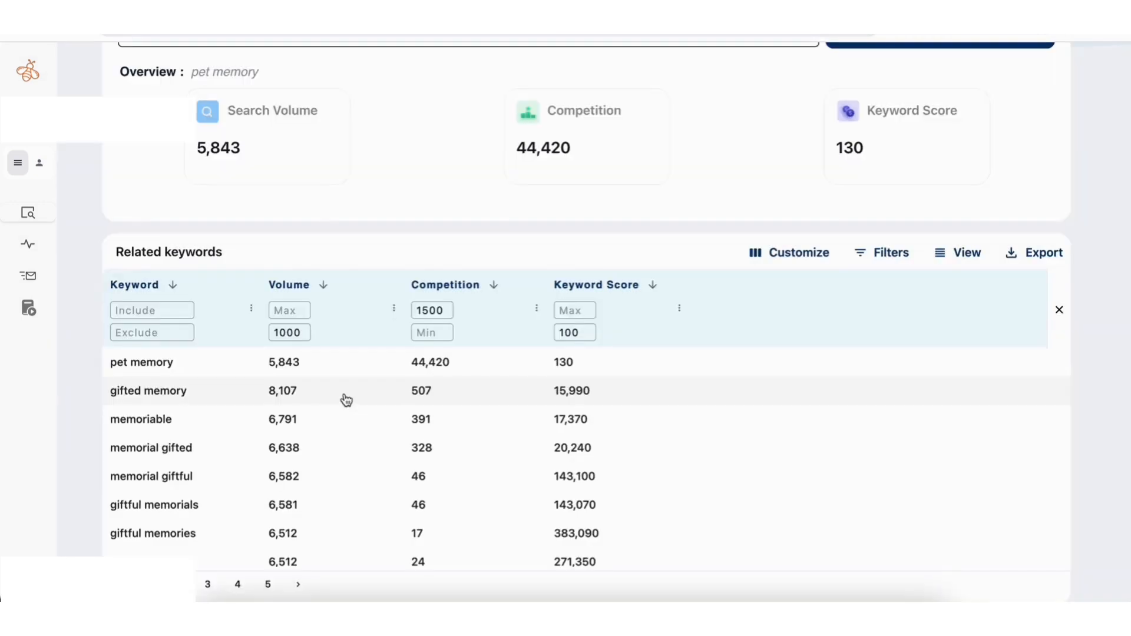
{"action": "scroll", "coordinate": [323, 407], "scroll_direction": "down", "scroll_amount": 5}
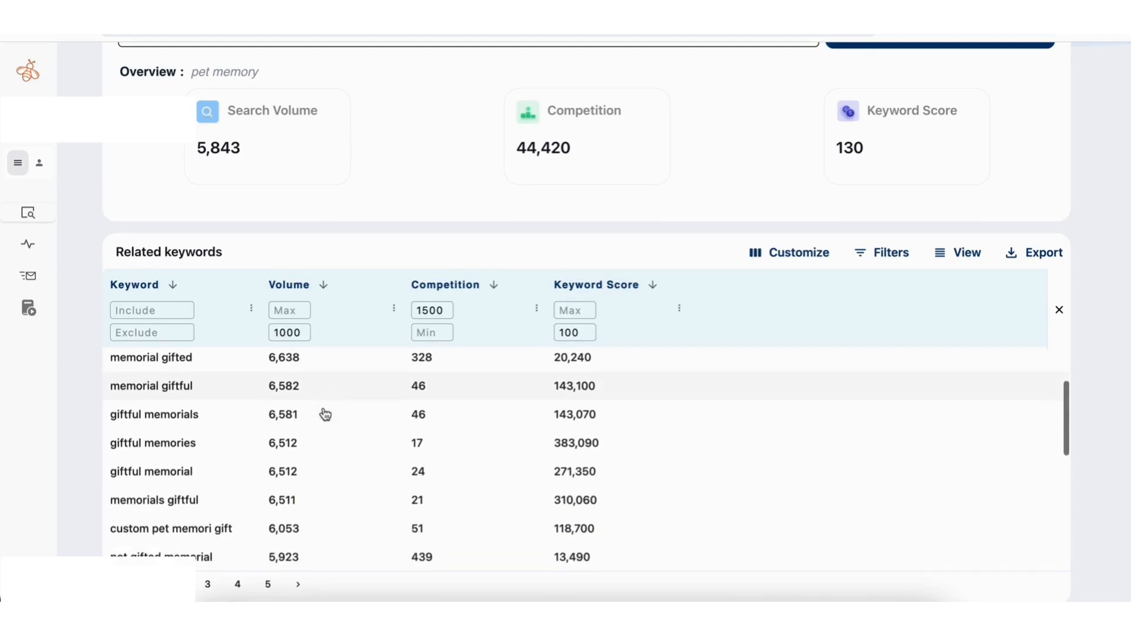
{"action": "scroll", "coordinate": [324, 418], "scroll_direction": "down", "scroll_amount": 9}
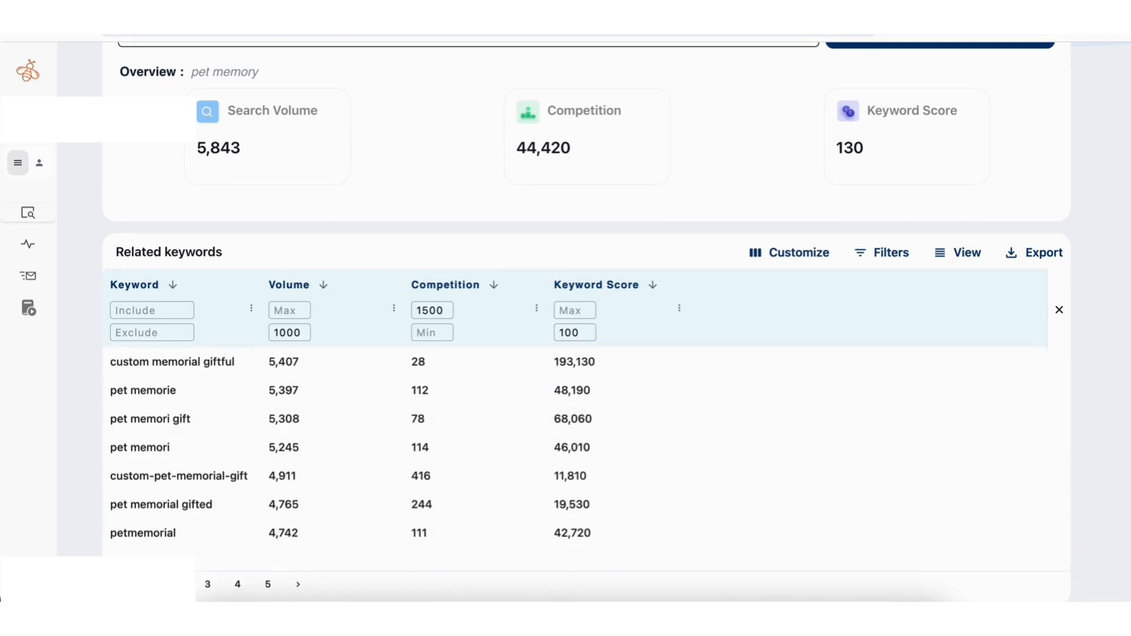
- Go to the second page of related keywords and review the volume, competition and score of its entries
{"action": "left_click", "coordinate": [178, 584]}
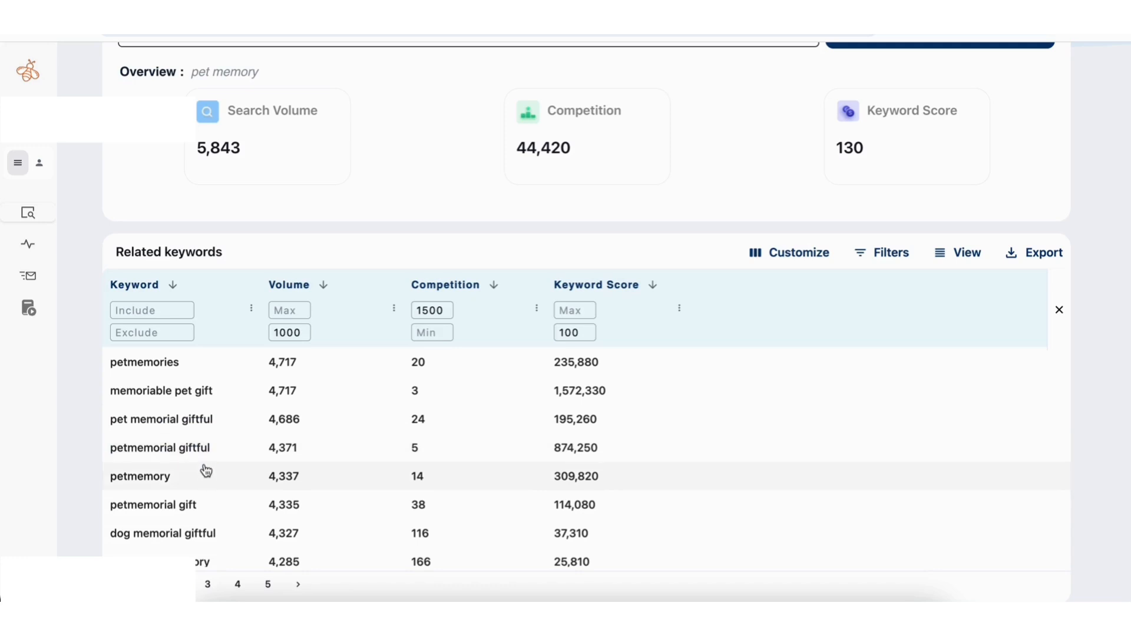
{"action": "scroll", "coordinate": [206, 470], "scroll_direction": "down", "scroll_amount": 3}
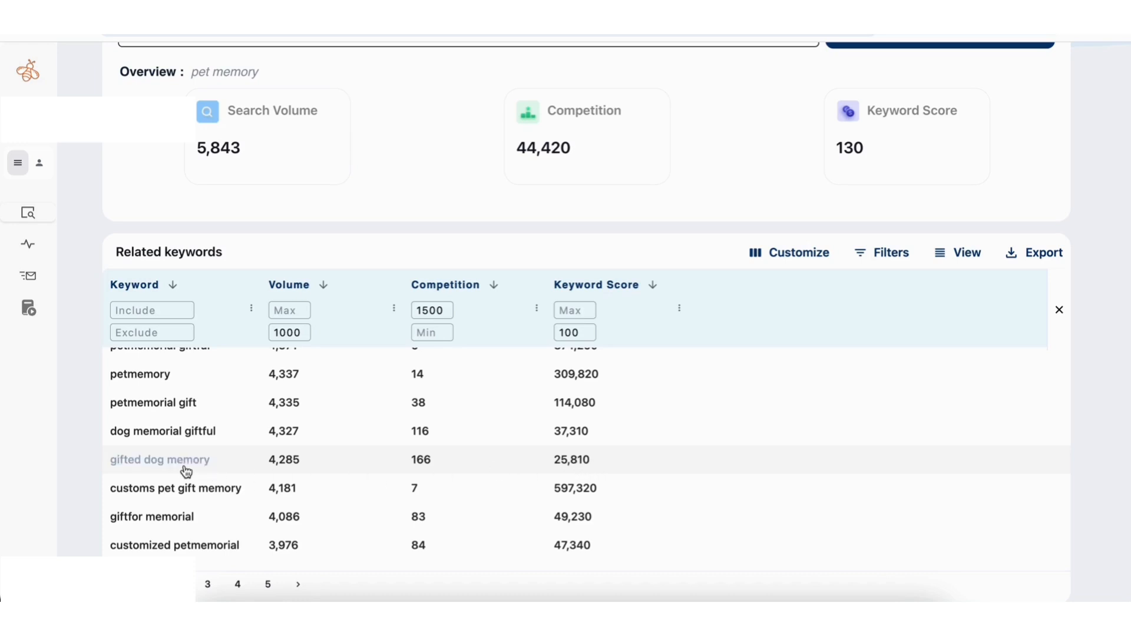
{"action": "scroll", "coordinate": [265, 471], "scroll_direction": "down", "scroll_amount": 2}
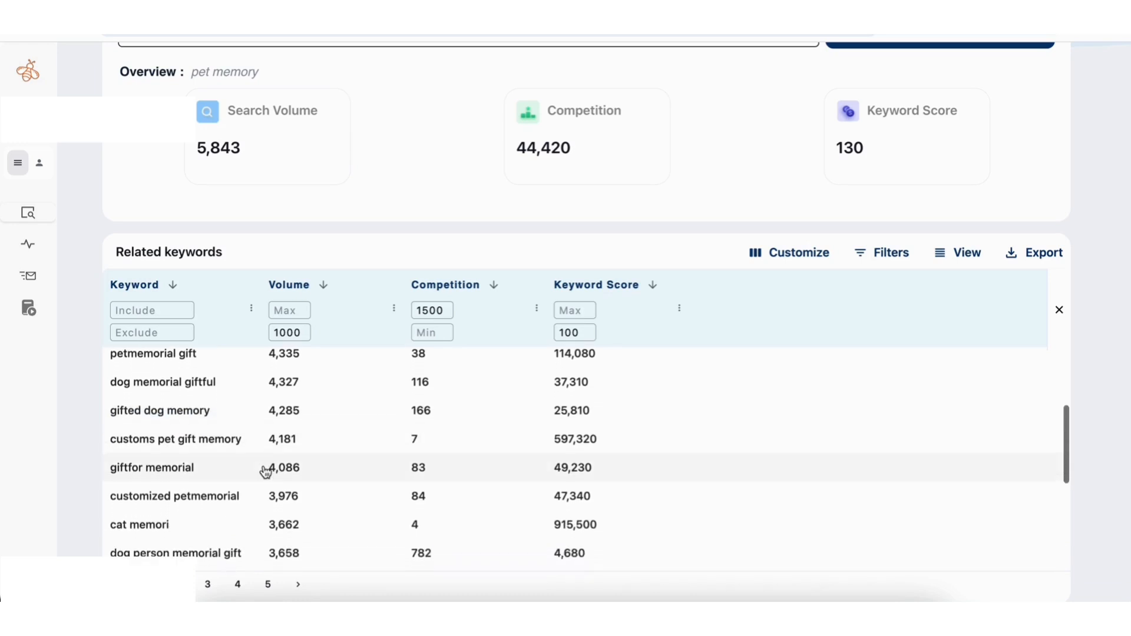
{"action": "scroll", "coordinate": [265, 472], "scroll_direction": "down", "scroll_amount": 2}
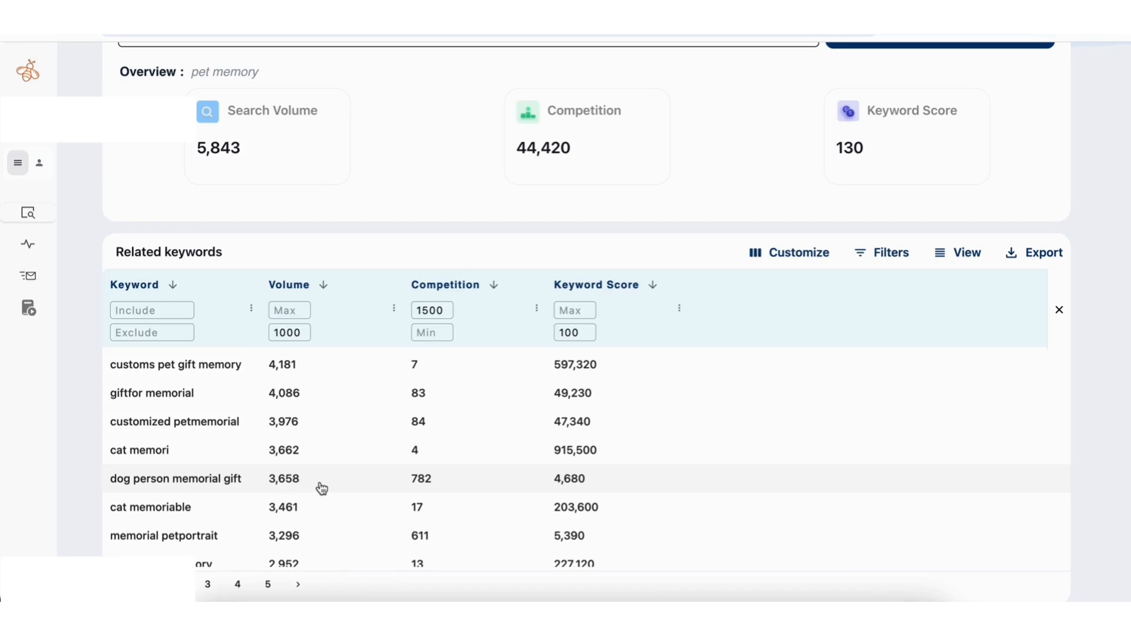
{"action": "scroll", "coordinate": [337, 488], "scroll_direction": "down", "scroll_amount": 2}
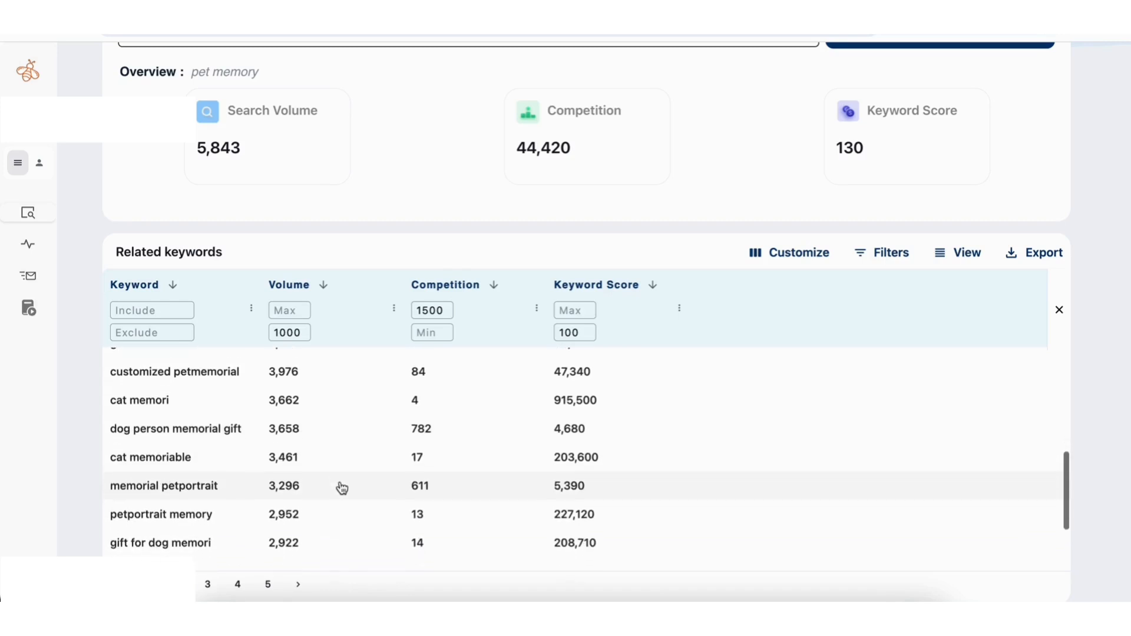
{"action": "scroll", "coordinate": [341, 489], "scroll_direction": "down", "scroll_amount": 3}
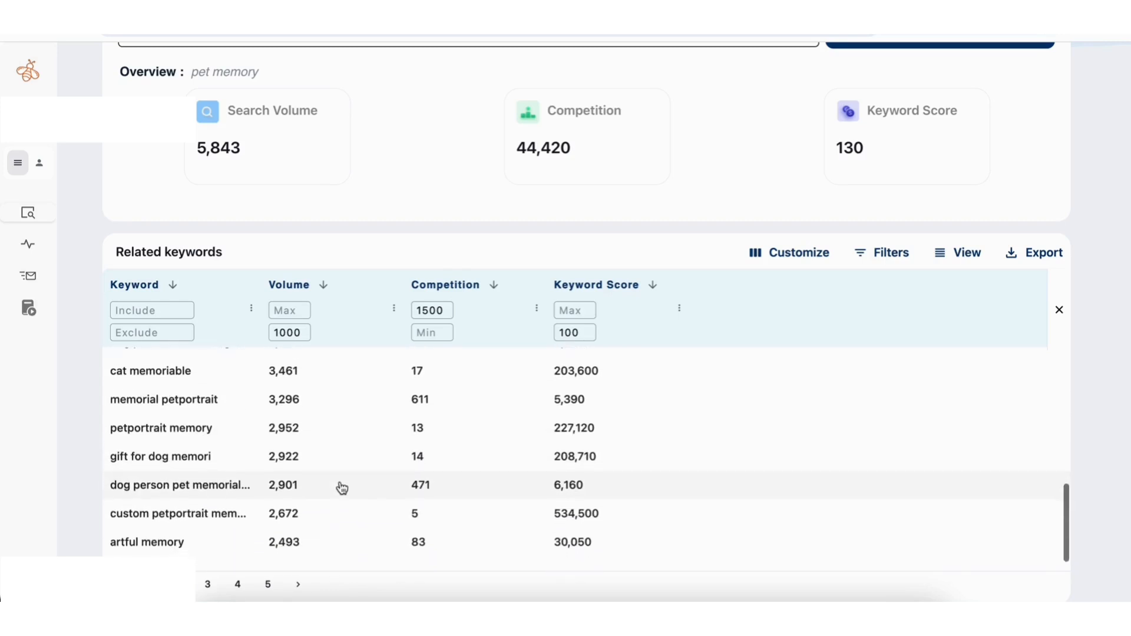
{"action": "scroll", "coordinate": [342, 488], "scroll_direction": "down", "scroll_amount": 1}
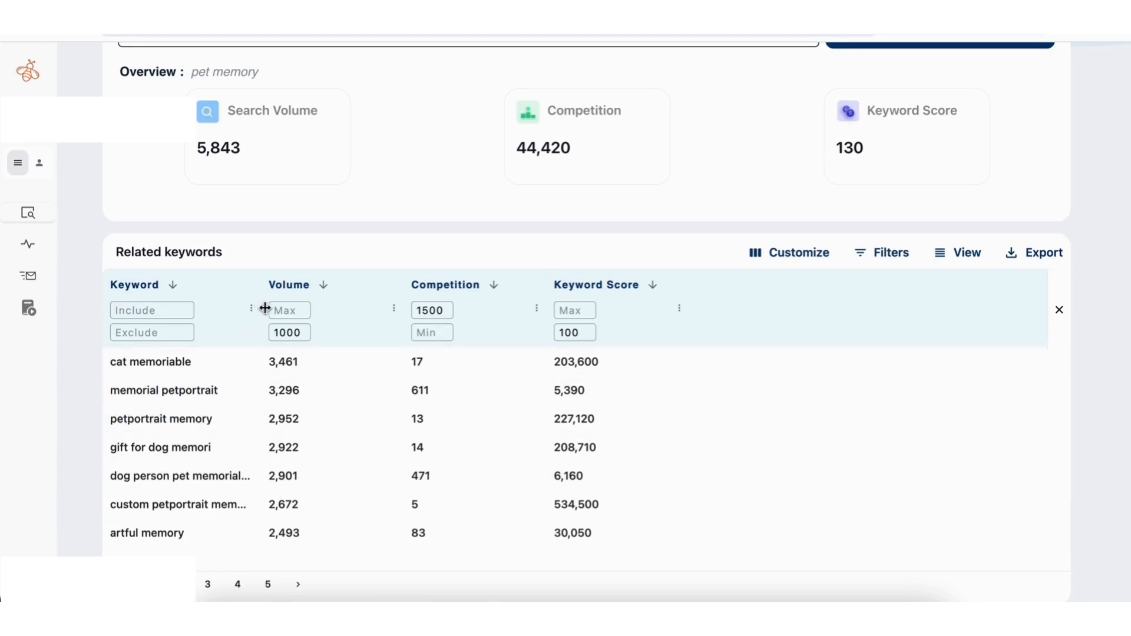
- Widen the Keyword column on the second page to read the cut-off keywords in full, and recheck the preceding rows
{"action": "left_click_drag", "start_coordinate": [265, 309], "coordinate": [295, 307]}
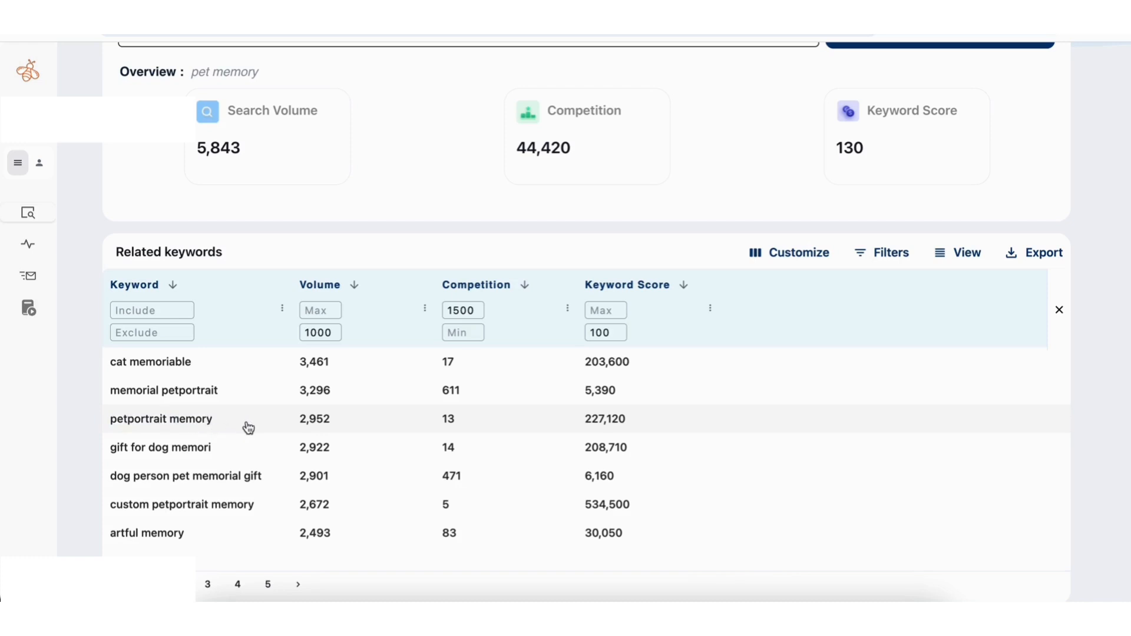
{"action": "scroll", "coordinate": [245, 429], "scroll_direction": "up", "scroll_amount": 4}
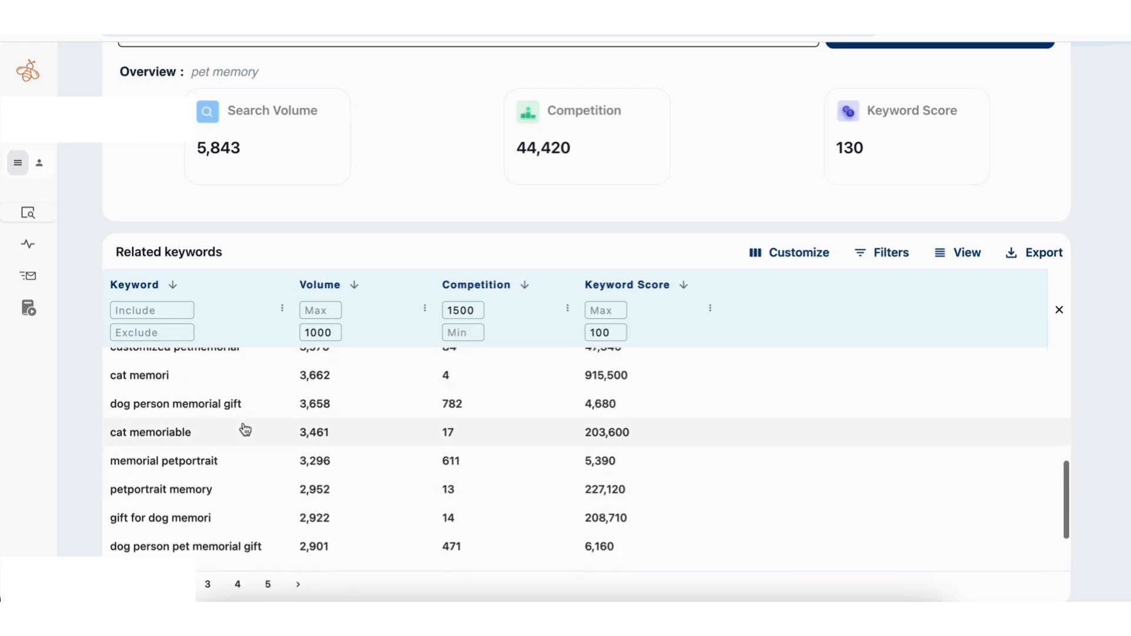
{"action": "scroll", "coordinate": [246, 429], "scroll_direction": "up", "scroll_amount": 2}
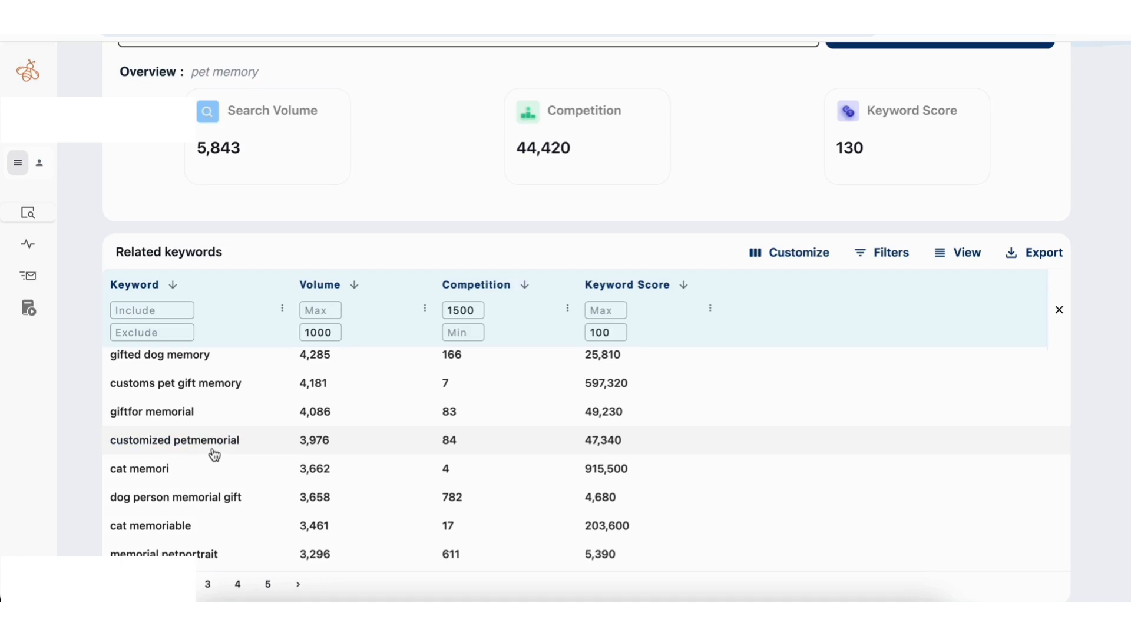
- Finish reviewing the second page of related keywords, sort them by ascending competition and look over the least competitive ones
{"action": "scroll", "coordinate": [204, 447], "scroll_direction": "down", "scroll_amount": 1}
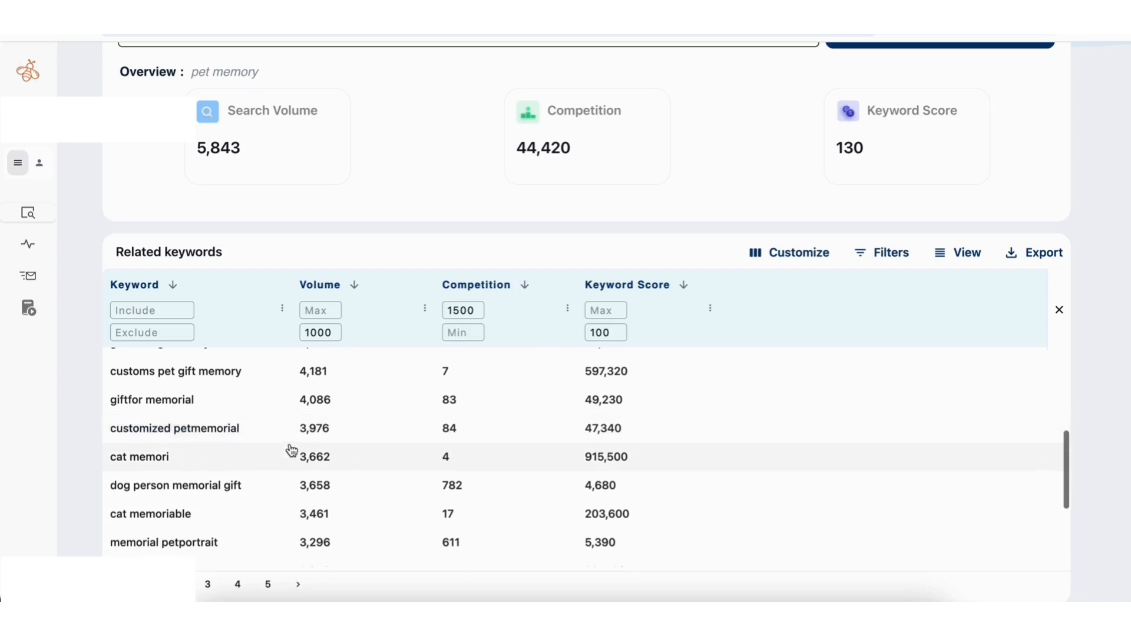
{"action": "scroll", "coordinate": [292, 450], "scroll_direction": "up", "scroll_amount": 1}
{"action": "scroll", "coordinate": [609, 389], "scroll_direction": "up", "scroll_amount": 5}
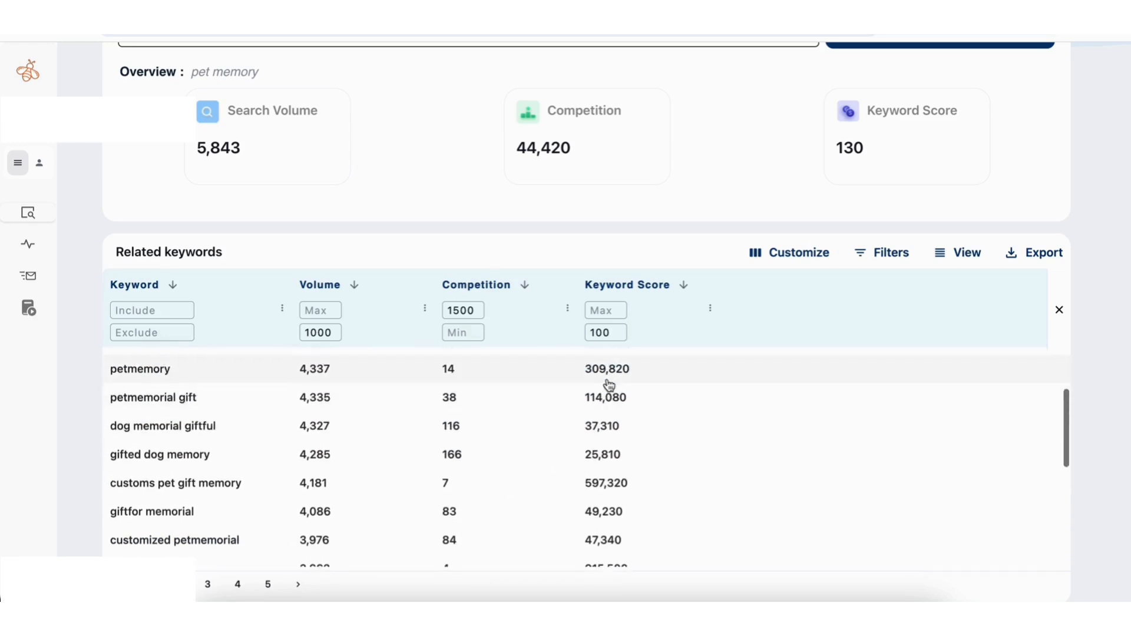
{"action": "scroll", "coordinate": [521, 377], "scroll_direction": "up", "scroll_amount": 1}
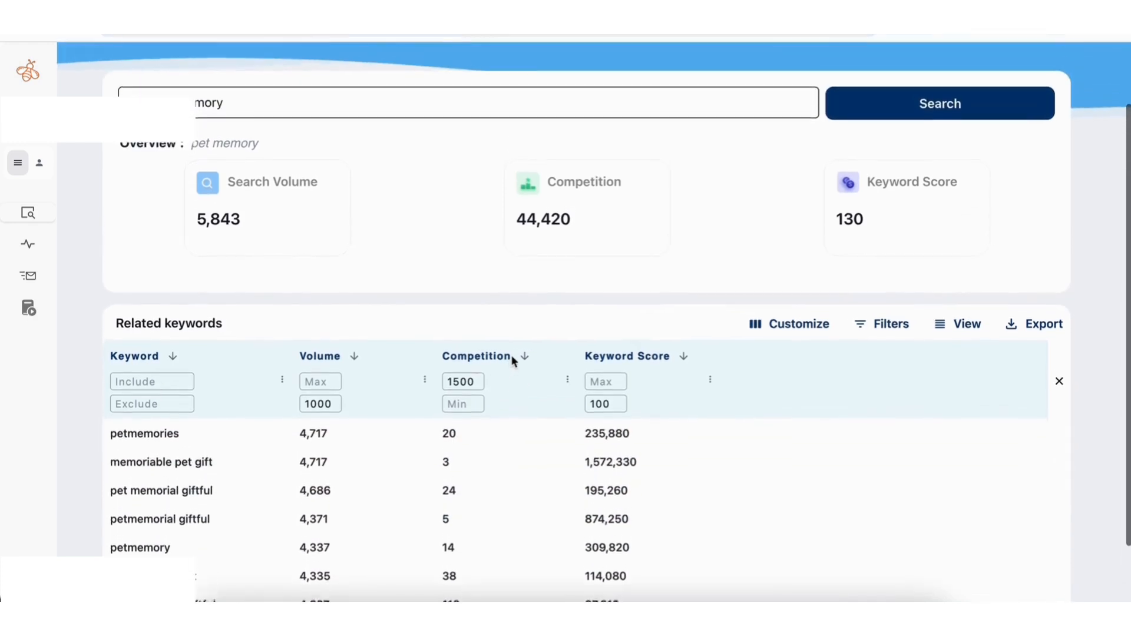
{"action": "scroll", "coordinate": [530, 322], "scroll_direction": "down", "scroll_amount": 1}
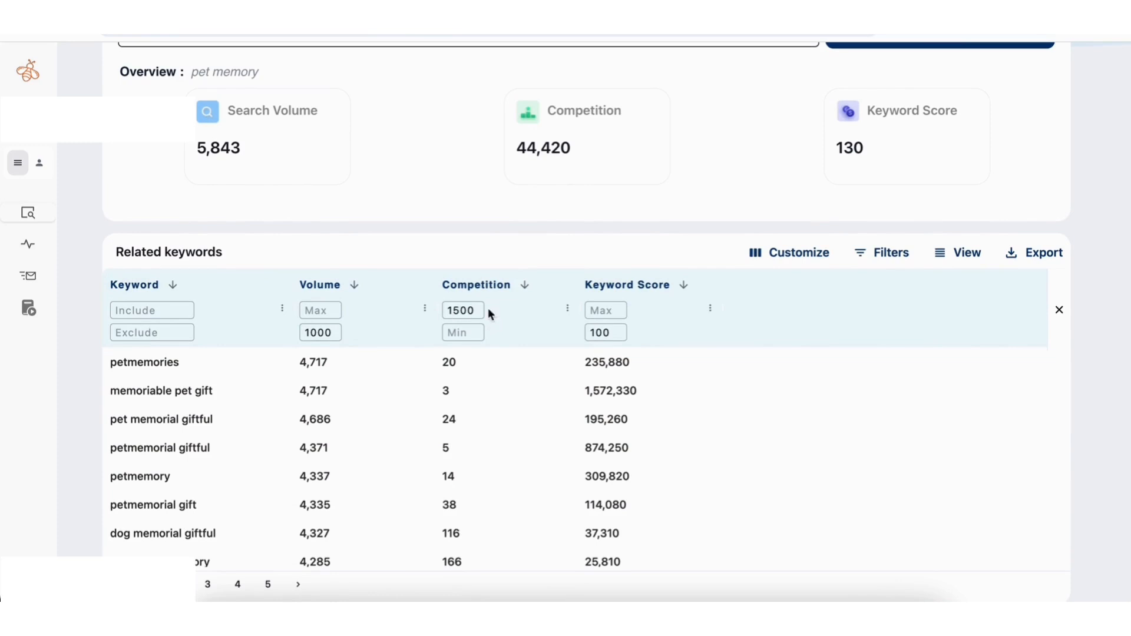
{"action": "left_click", "coordinate": [526, 290]}
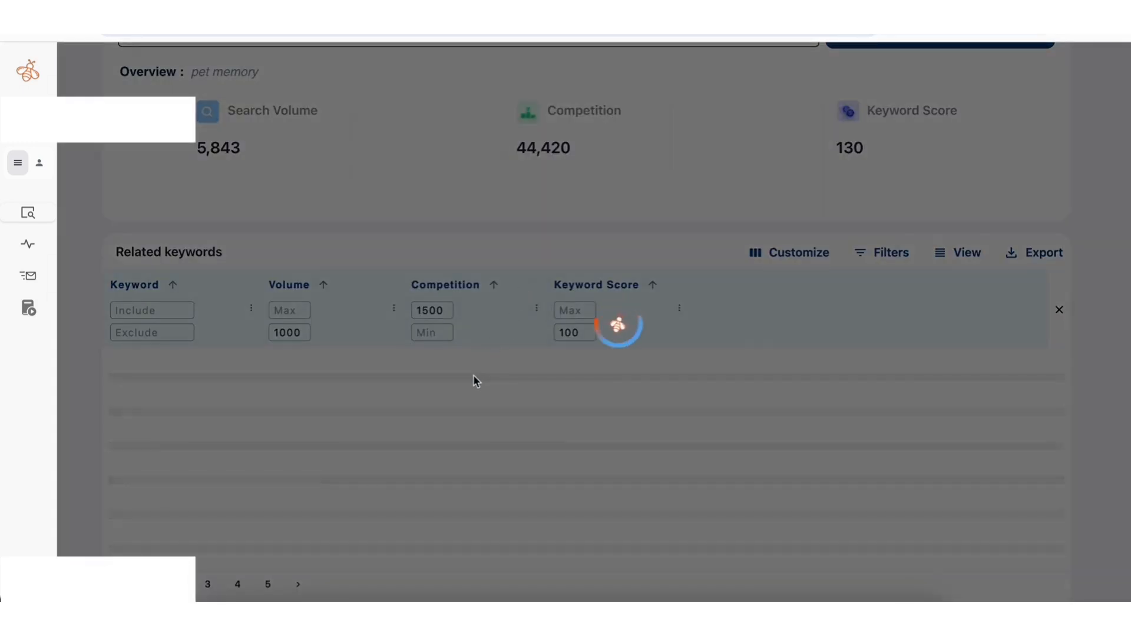
{"action": "scroll", "coordinate": [477, 386], "scroll_direction": "down", "scroll_amount": 2}
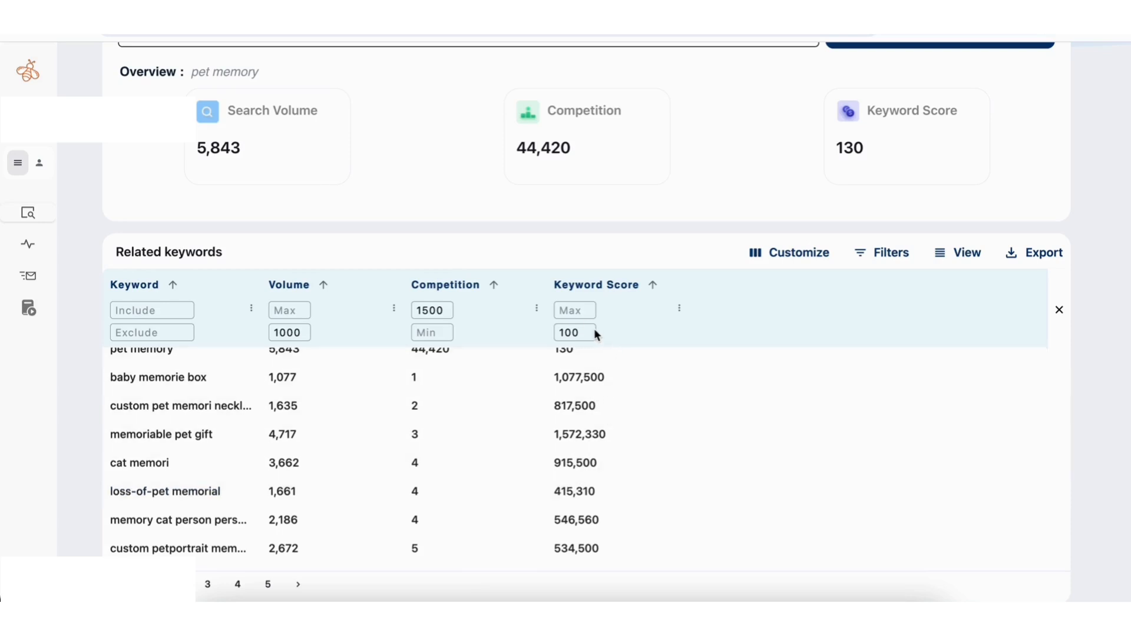
- Sort the related keywords by descending keyword score and look over the highest-scoring ones
{"action": "left_click", "coordinate": [653, 287]}
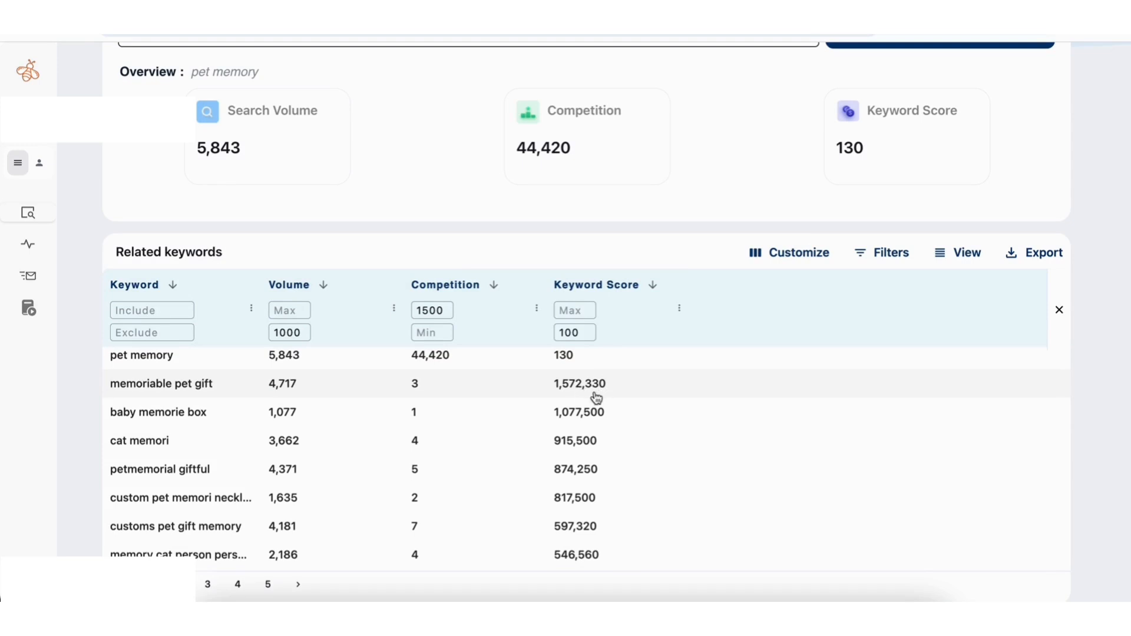
{"action": "mouse_move", "coordinate": [631, 288]}
{"action": "scroll", "coordinate": [422, 412], "scroll_direction": "down", "scroll_amount": 2}
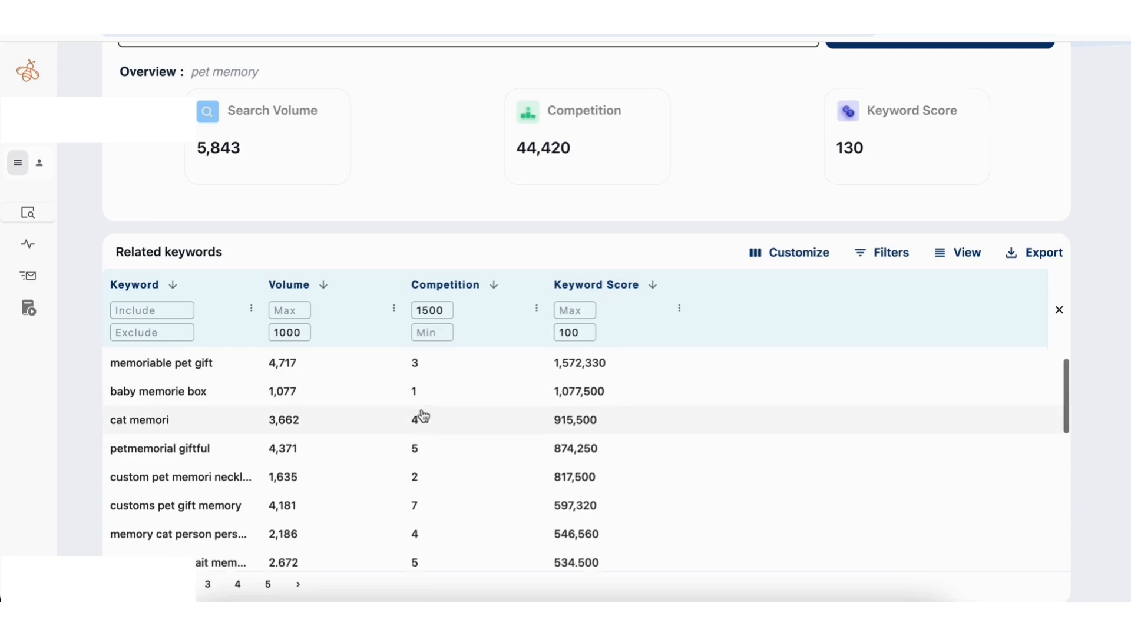
{"action": "scroll", "coordinate": [422, 434], "scroll_direction": "down", "scroll_amount": 2}
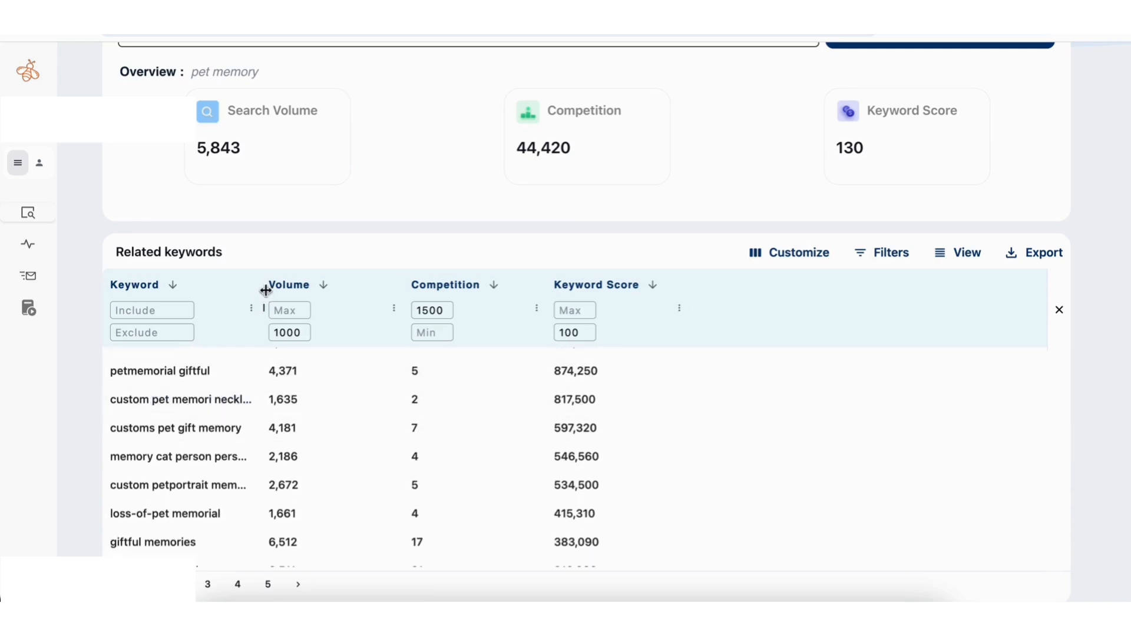
- Widen the Keyword column to read the cut-off high-scoring keywords in full, and return to the start of the list
{"action": "left_click_drag", "start_coordinate": [262, 301], "coordinate": [321, 307]}
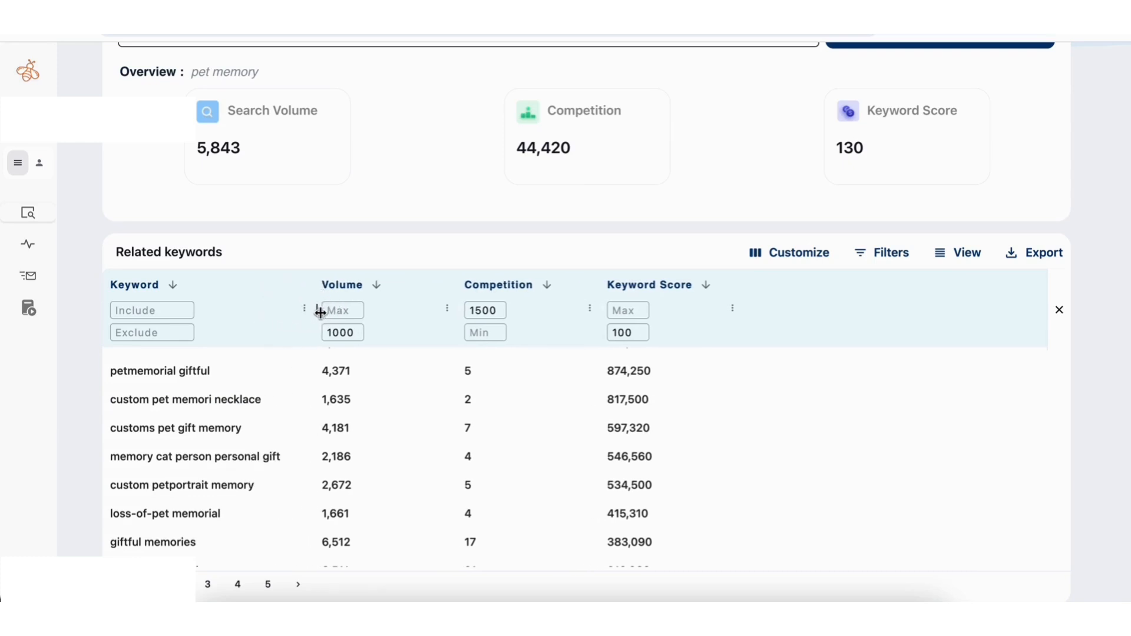
{"action": "scroll", "coordinate": [284, 395], "scroll_direction": "down", "scroll_amount": 1}
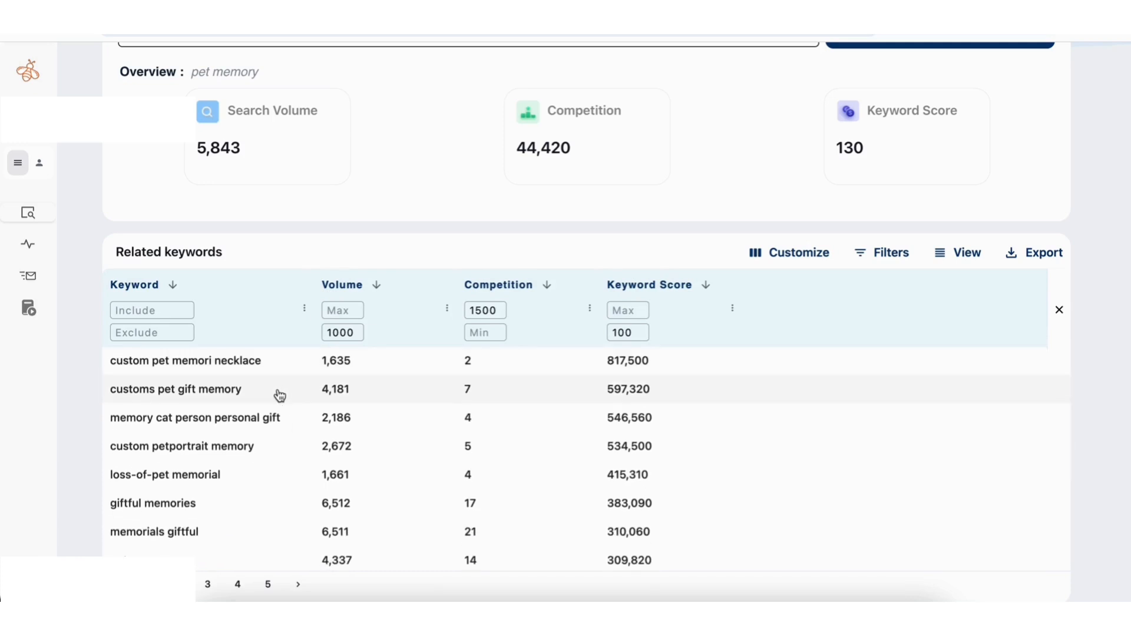
{"action": "scroll", "coordinate": [279, 395], "scroll_direction": "down", "scroll_amount": 2}
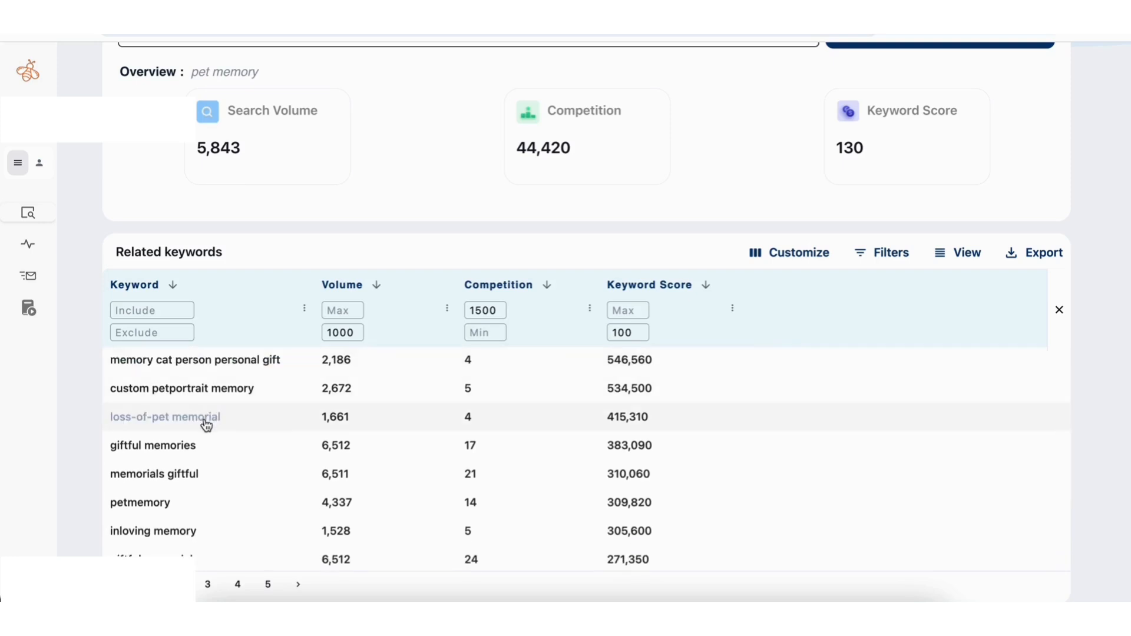
{"action": "scroll", "coordinate": [216, 425], "scroll_direction": "up", "scroll_amount": 3}
{"action": "scroll", "coordinate": [219, 429], "scroll_direction": "up", "scroll_amount": 5}
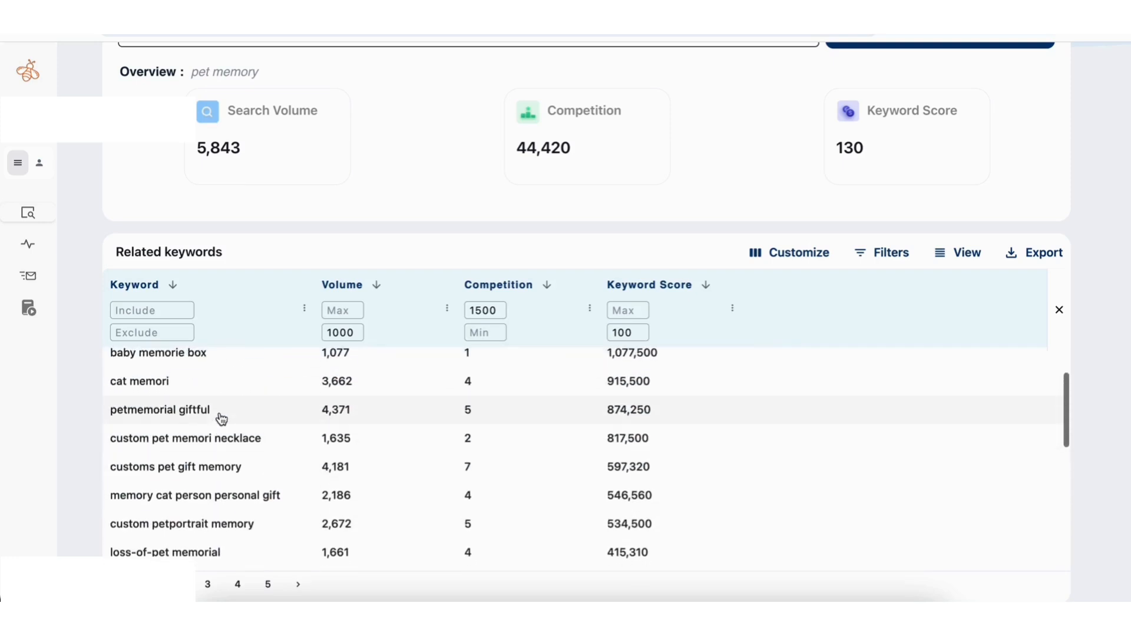
{"action": "scroll", "coordinate": [222, 420], "scroll_direction": "up", "scroll_amount": 2}
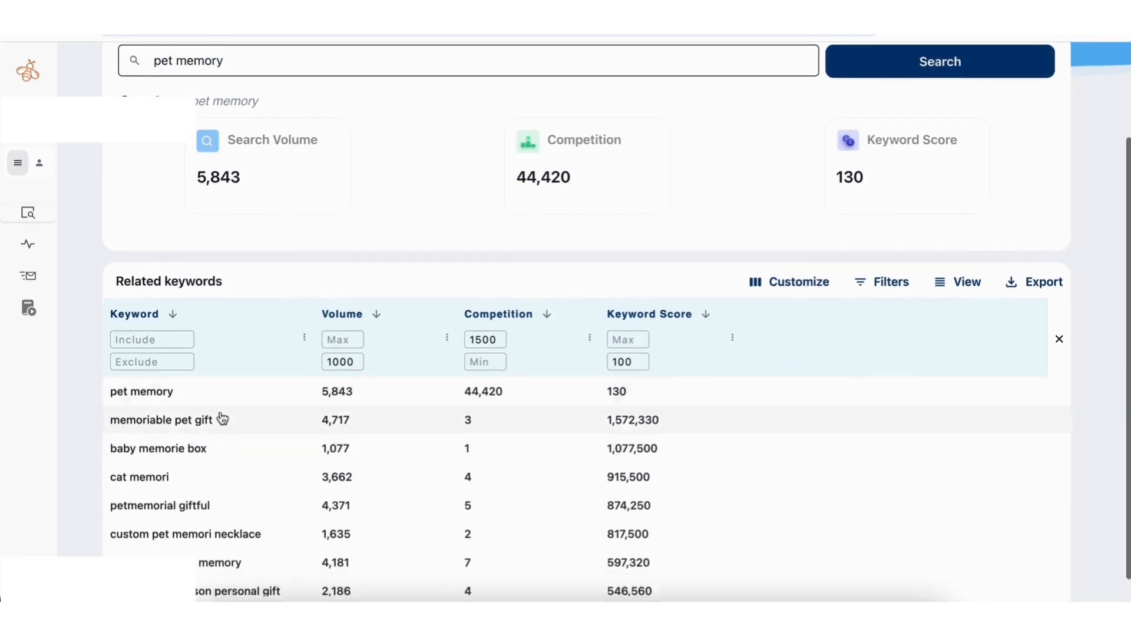
- Go through the score-sorted keywords to the end of the first page, and recheck the volume and competition of the last entries
{"action": "scroll", "coordinate": [278, 338], "scroll_direction": "down", "scroll_amount": 2}
{"action": "scroll", "coordinate": [271, 413], "scroll_direction": "down", "scroll_amount": 2}
{"action": "scroll", "coordinate": [271, 412], "scroll_direction": "down", "scroll_amount": 2}
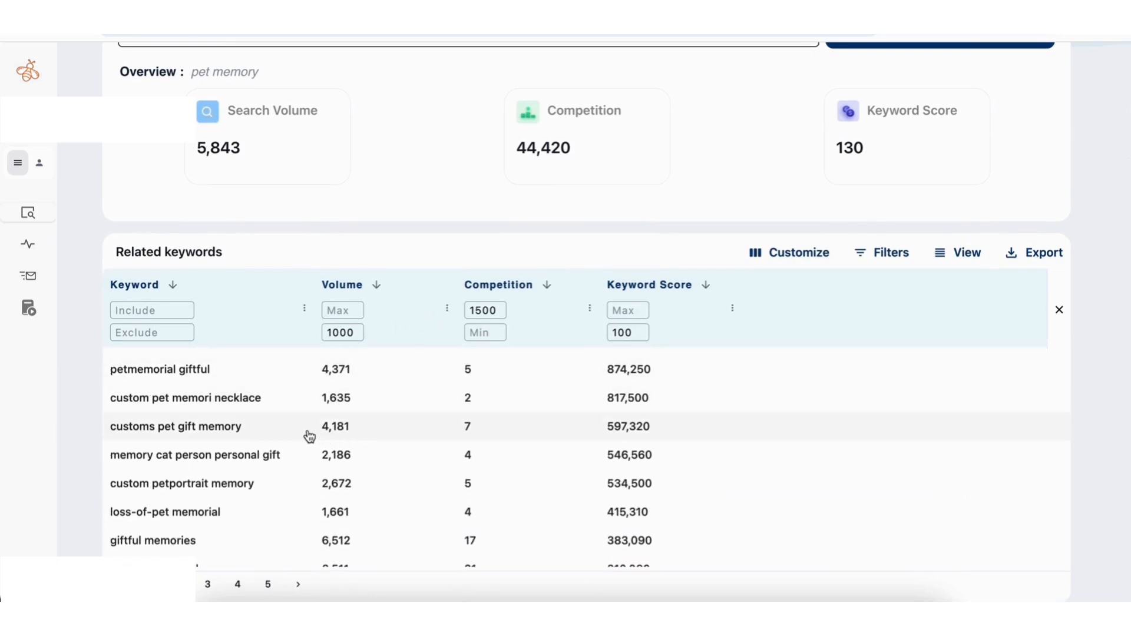
{"action": "scroll", "coordinate": [298, 442], "scroll_direction": "down", "scroll_amount": 5}
{"action": "scroll", "coordinate": [273, 453], "scroll_direction": "down", "scroll_amount": 1}
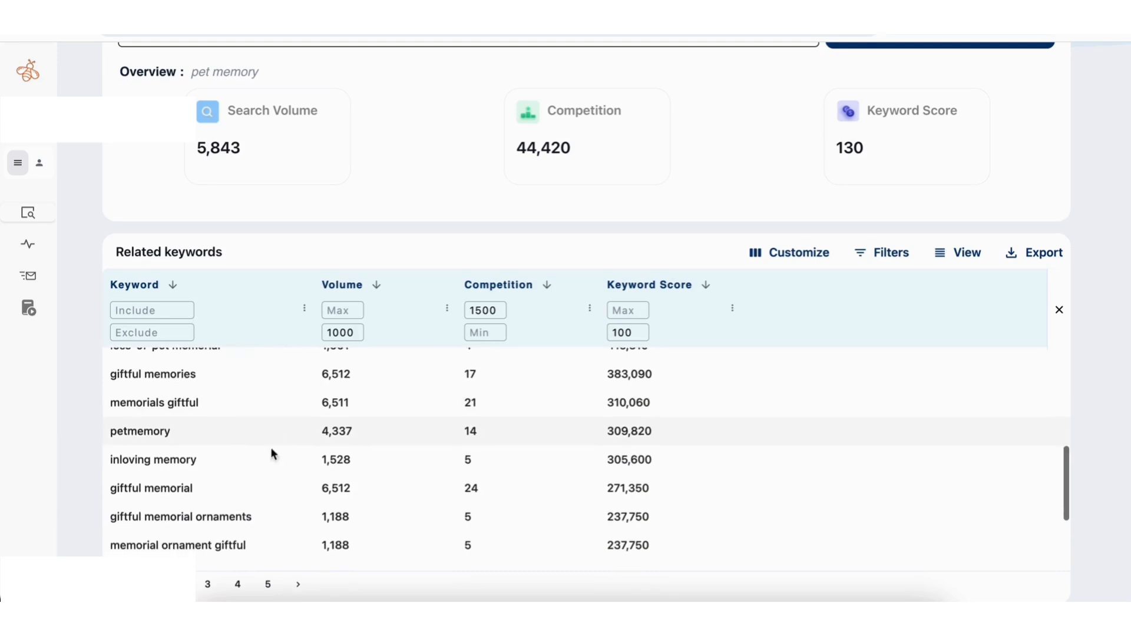
{"action": "scroll", "coordinate": [244, 469], "scroll_direction": "down", "scroll_amount": 2}
{"action": "scroll", "coordinate": [244, 468], "scroll_direction": "down", "scroll_amount": 2}
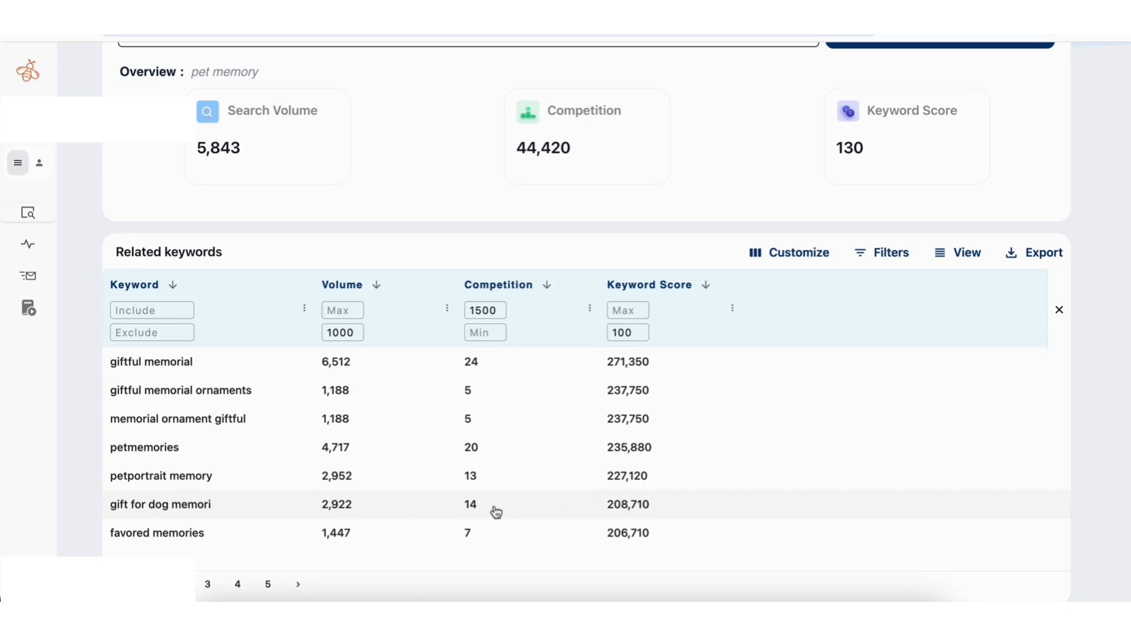
{"action": "scroll", "coordinate": [494, 507], "scroll_direction": "up", "scroll_amount": 1}
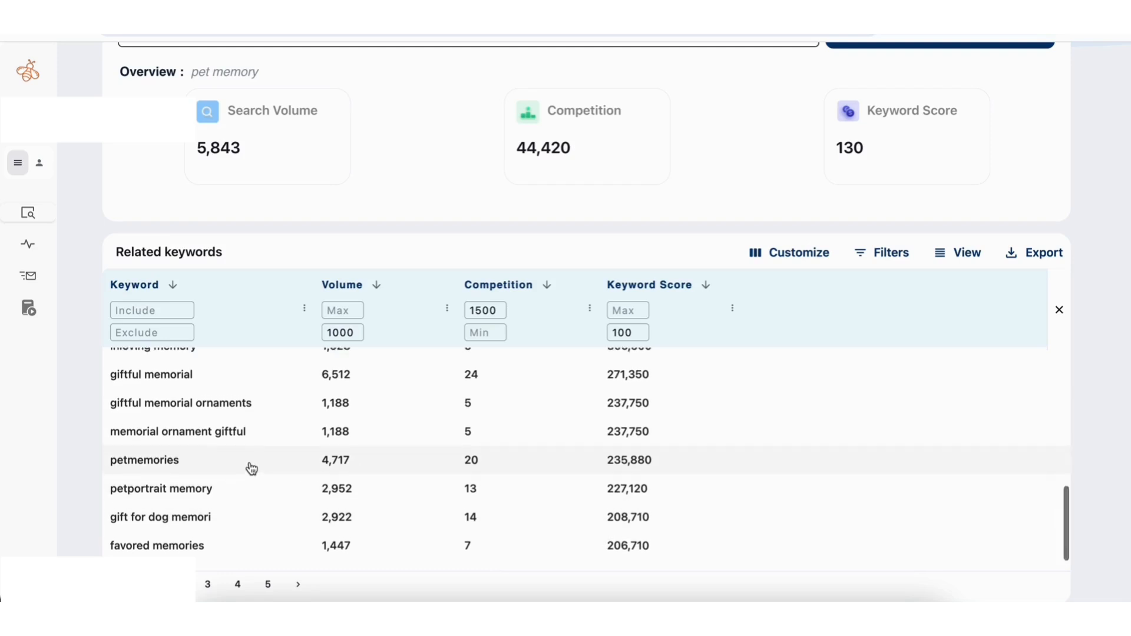
{"action": "scroll", "coordinate": [252, 469], "scroll_direction": "up", "scroll_amount": 2}
{"action": "scroll", "coordinate": [252, 469], "scroll_direction": "up", "scroll_amount": 1}
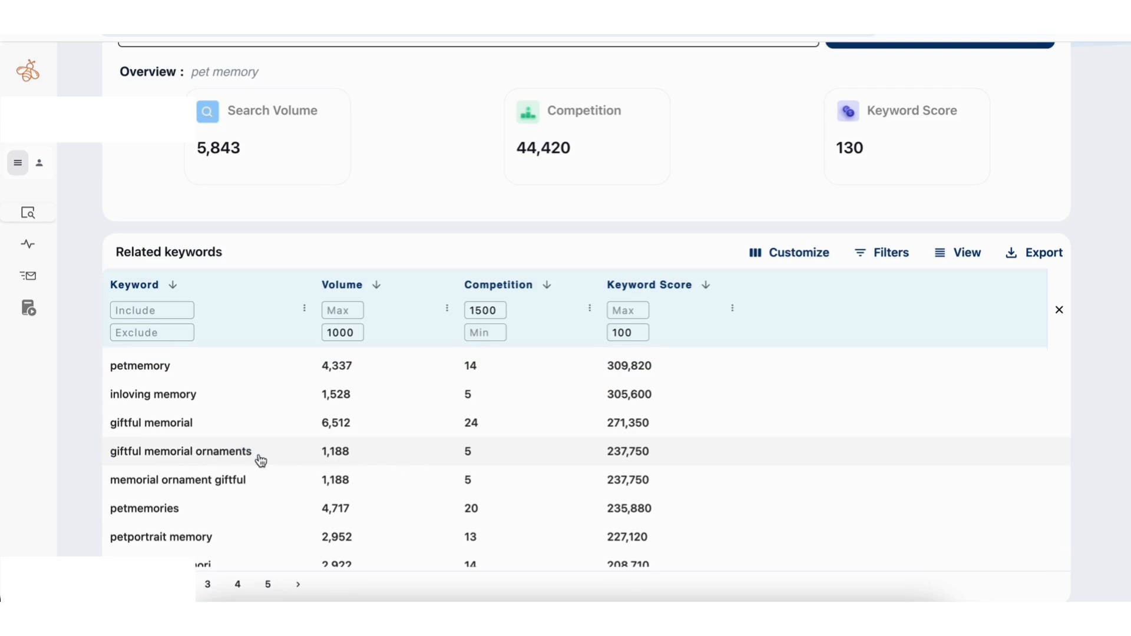
{"action": "scroll", "coordinate": [537, 466], "scroll_direction": "up", "scroll_amount": 1}
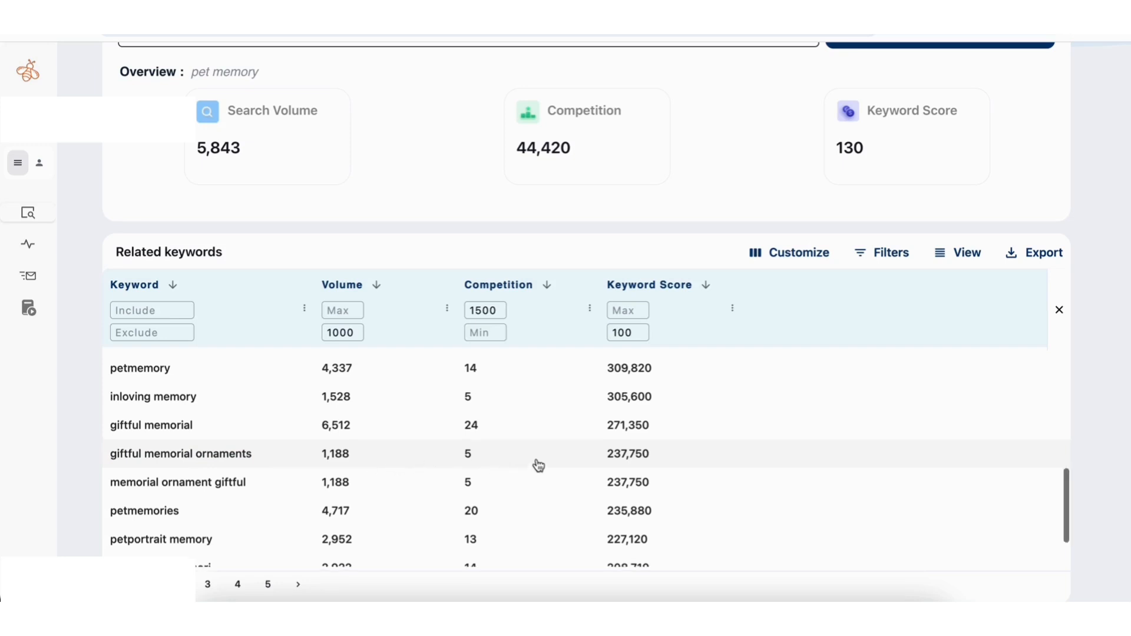
{"action": "scroll", "coordinate": [539, 465], "scroll_direction": "up", "scroll_amount": 2}
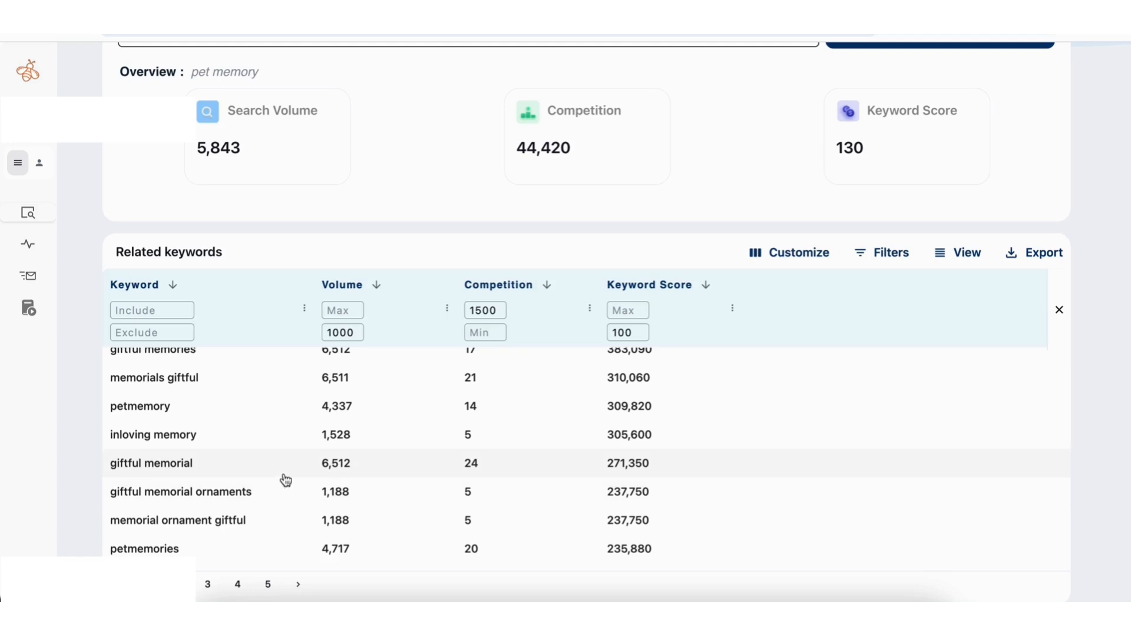
{"action": "scroll", "coordinate": [264, 482], "scroll_direction": "down", "scroll_amount": 4}
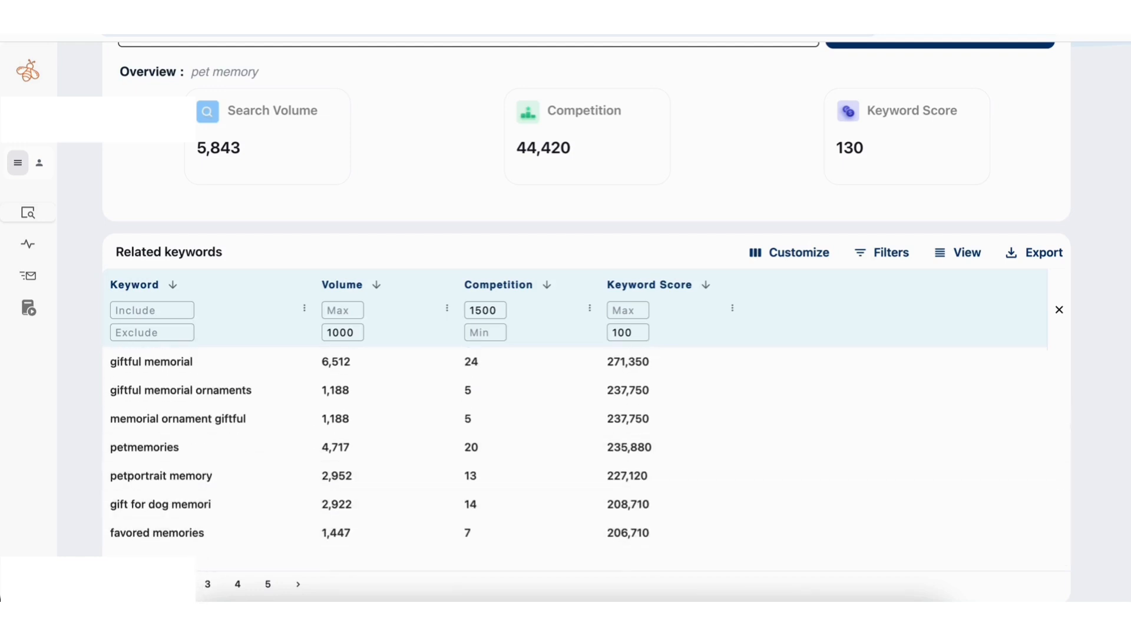
- Go to the second page of the score-sorted keywords and look over its first entries
{"action": "left_click", "coordinate": [177, 584]}
{"action": "scroll", "coordinate": [326, 434], "scroll_direction": "up", "scroll_amount": 1}
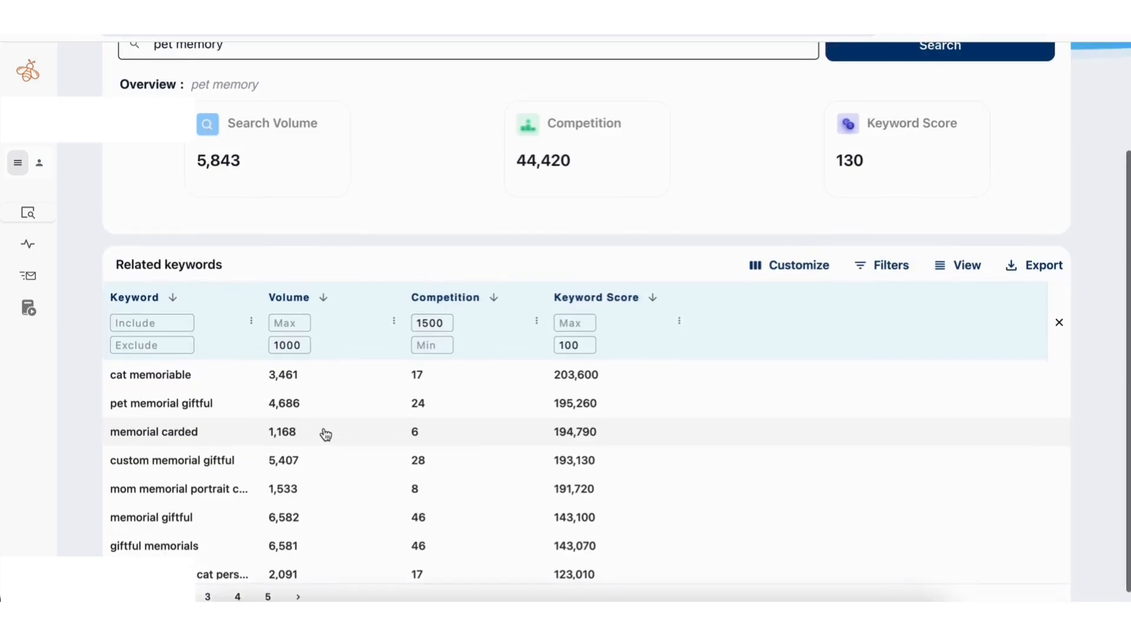
{"action": "scroll", "coordinate": [326, 435], "scroll_direction": "down", "scroll_amount": 1}
{"action": "scroll", "coordinate": [240, 381], "scroll_direction": "up", "scroll_amount": 1}
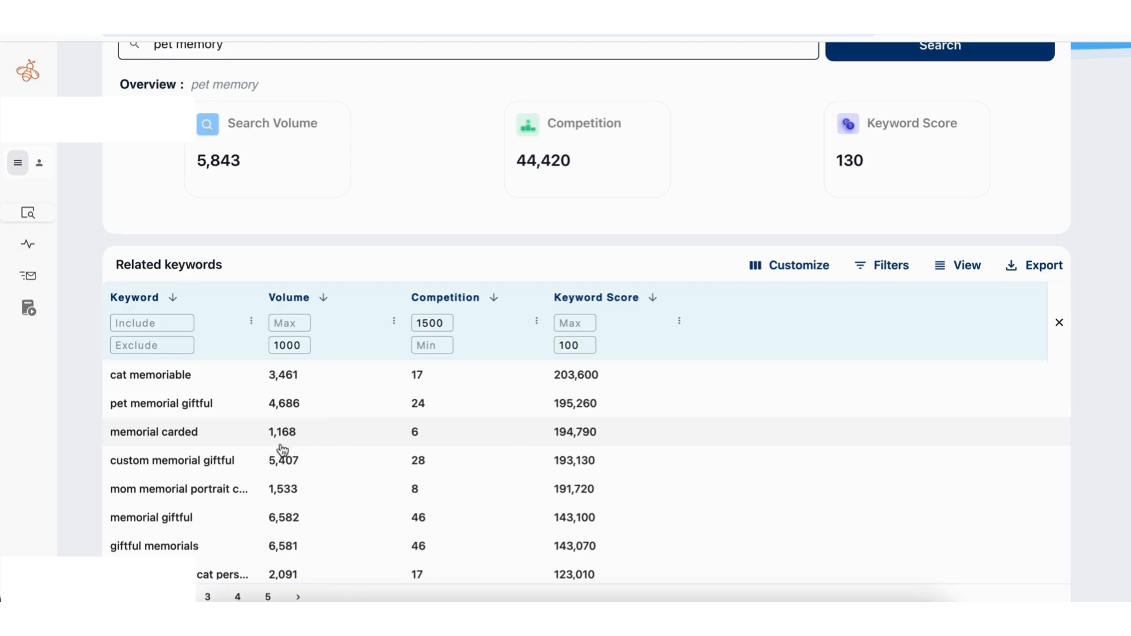
{"action": "scroll", "coordinate": [227, 466], "scroll_direction": "down", "scroll_amount": 1}
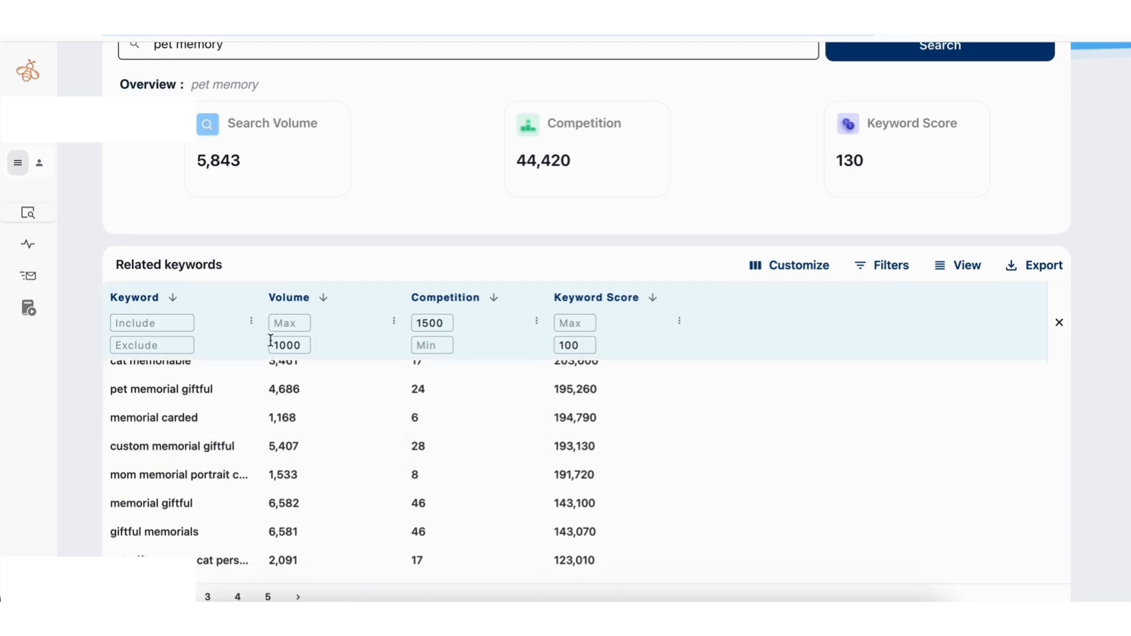
- Widen the Keyword column on the second page of score-sorted results to read the long keywords in full and compare their figures
{"action": "left_click_drag", "start_coordinate": [267, 320], "coordinate": [381, 320]}
{"action": "scroll", "coordinate": [336, 447], "scroll_direction": "down", "scroll_amount": 2}
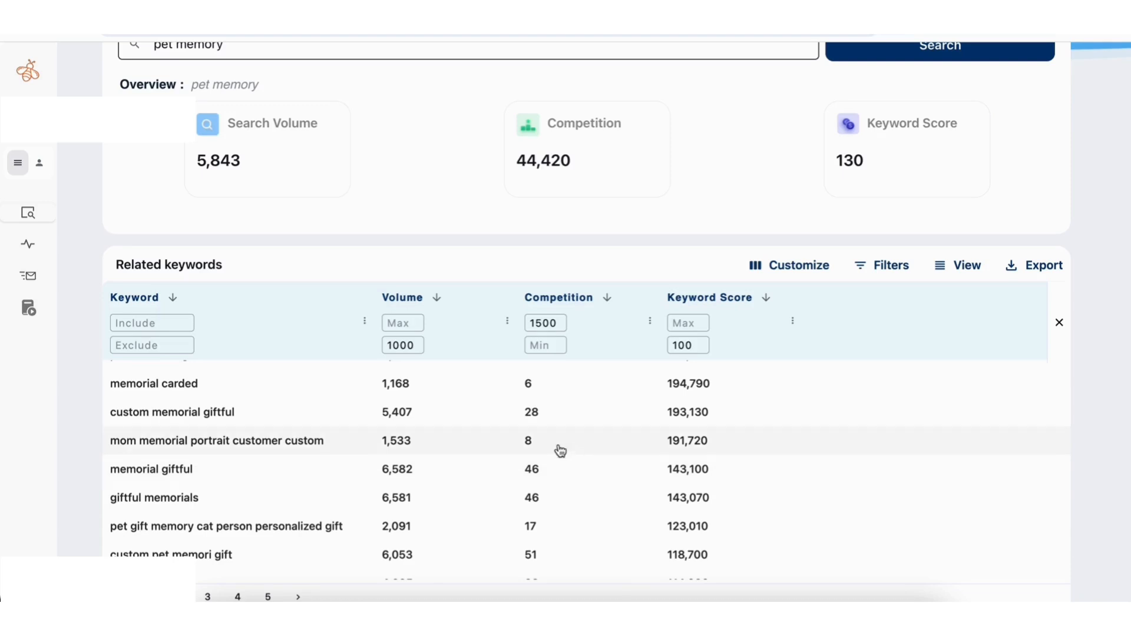
{"action": "scroll", "coordinate": [560, 452], "scroll_direction": "up", "scroll_amount": 3}
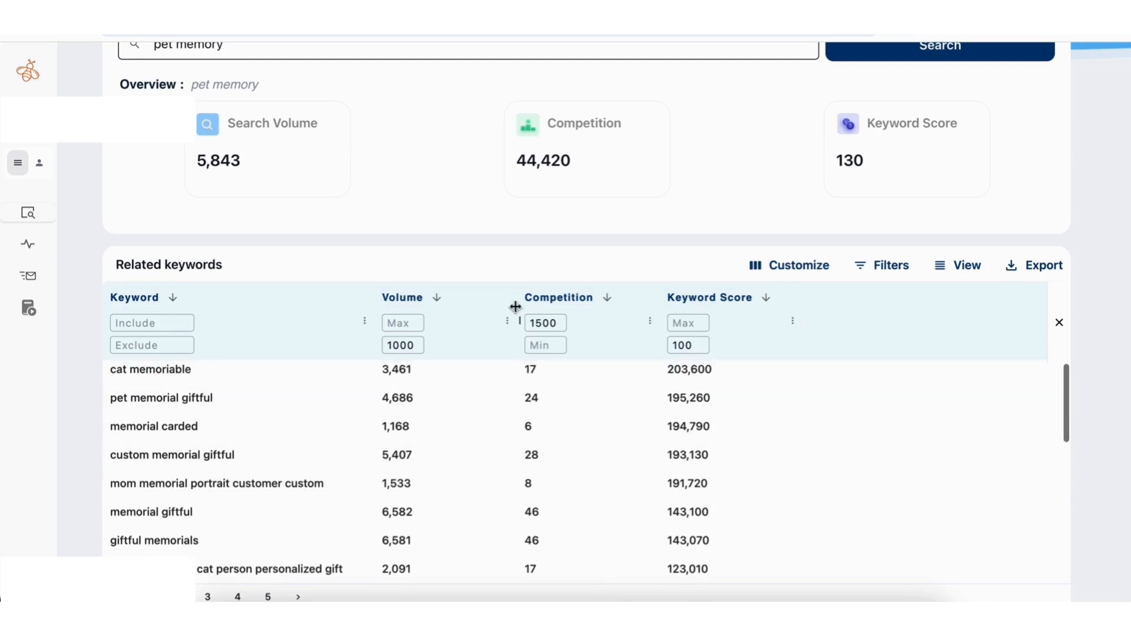
{"action": "scroll", "coordinate": [515, 306], "scroll_direction": "up", "scroll_amount": 2}
{"action": "scroll", "coordinate": [509, 306], "scroll_direction": "up", "scroll_amount": 1}
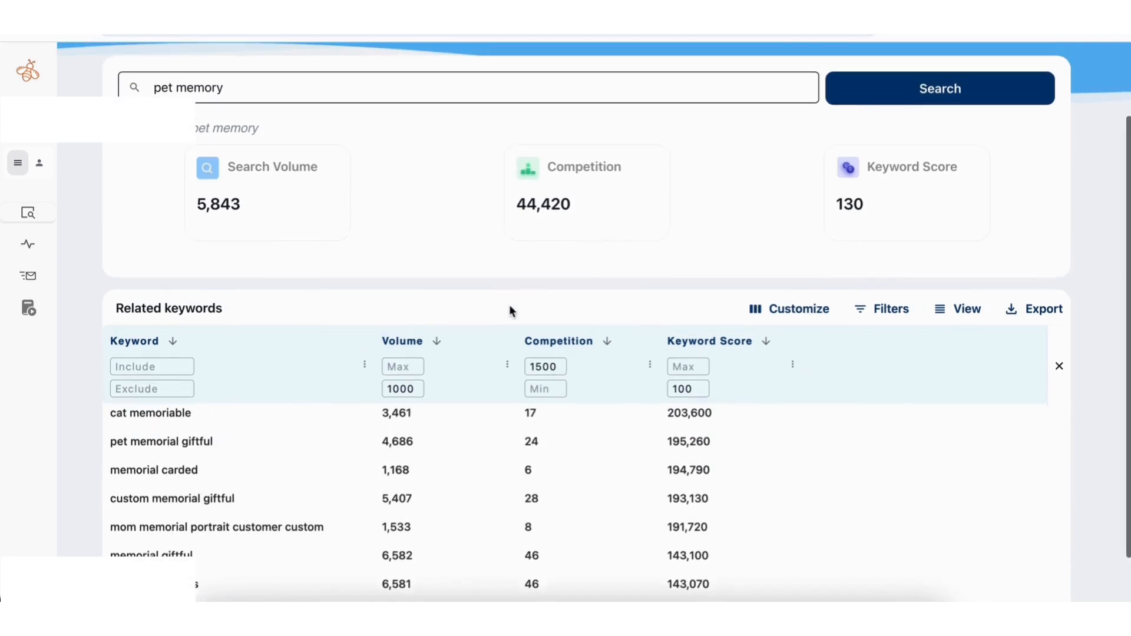